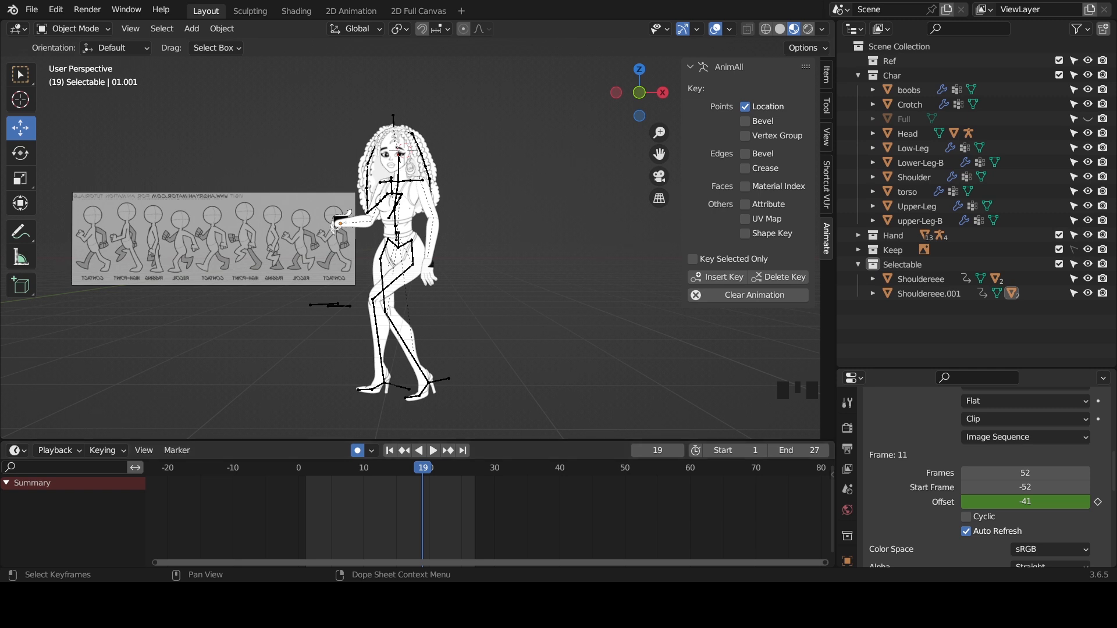
- Collapse the Char collection and switch the viewport to the front orthographic view
{"action": "left_click", "coordinate": [859, 76]}
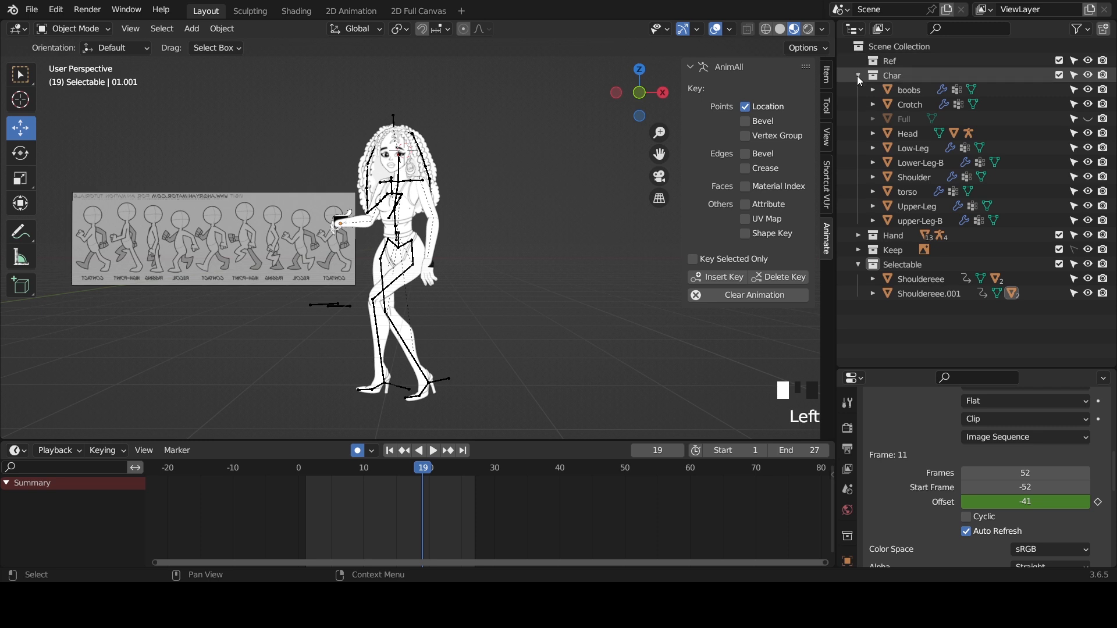
{"action": "left_click", "coordinate": [859, 76]}
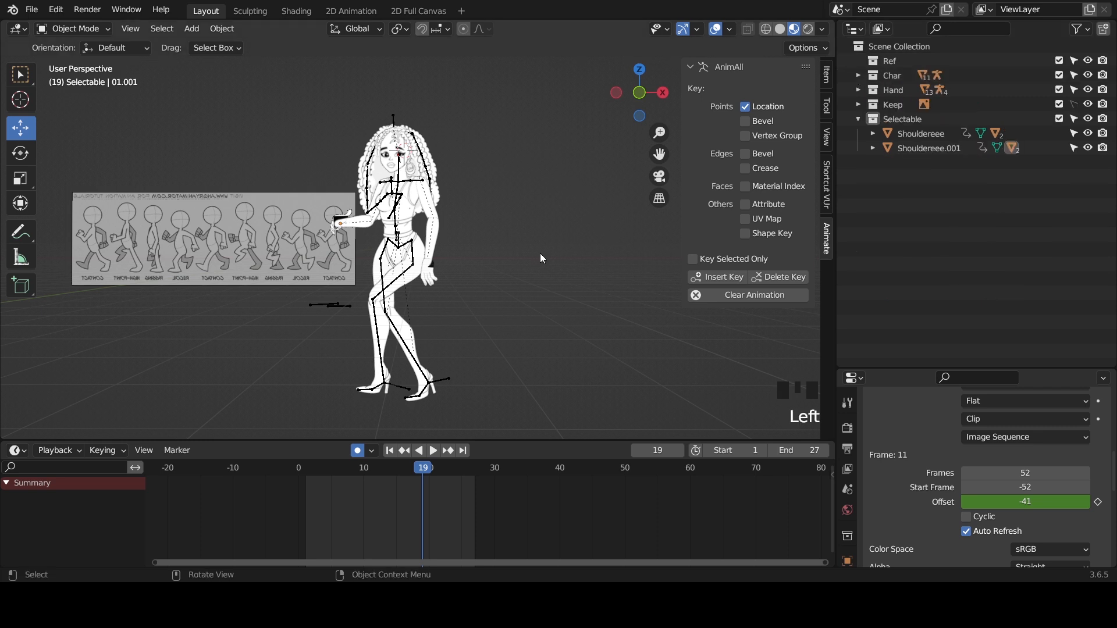
{"action": "key", "text": "KP_0"}
{"action": "key", "text": "KP_0"}
{"action": "key", "text": "KP_0"}
{"action": "key", "text": "KP_0"}
{"action": "key", "text": "KP_0"}
{"action": "key", "text": "KP_0"}
{"action": "key", "text": "KP_0"}
{"action": "key", "text": "KP_0"}
{"action": "key", "text": "KP_0"}
{"action": "key", "text": "KP_0"}
{"action": "key", "text": "KP_1"}
{"action": "scroll", "coordinate": [382, 244], "scroll_direction": "down", "scroll_amount": 2}
{"action": "scroll", "coordinate": [383, 245], "scroll_direction": "up", "scroll_amount": 3}
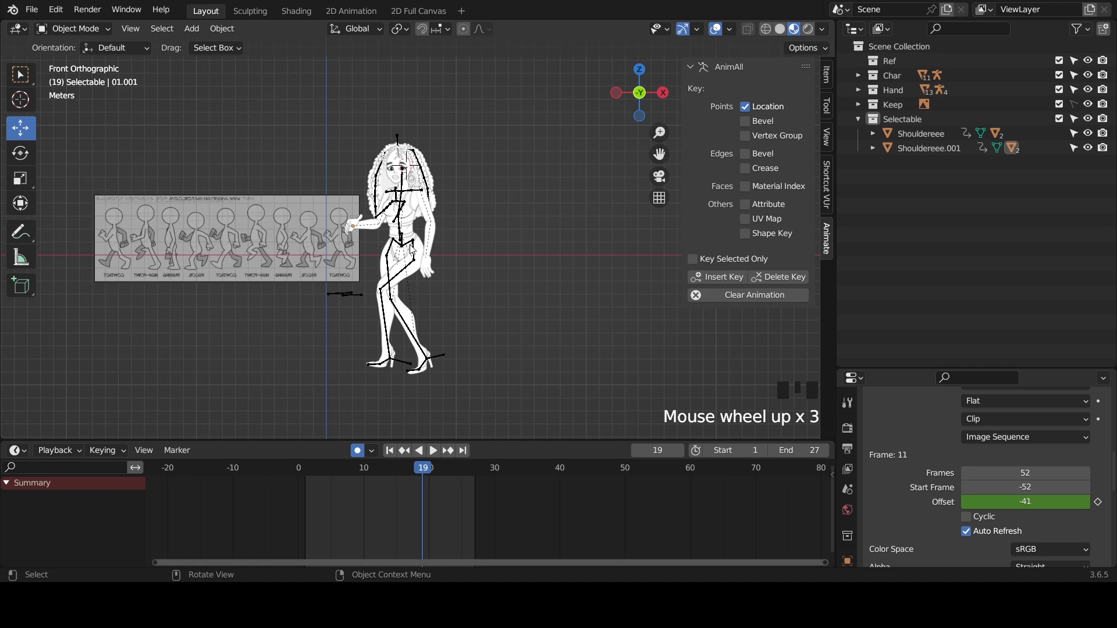
- Collapse the Selectable collection and create a new collection directly under the Scene Collection
{"action": "right_click", "coordinate": [885, 194]}
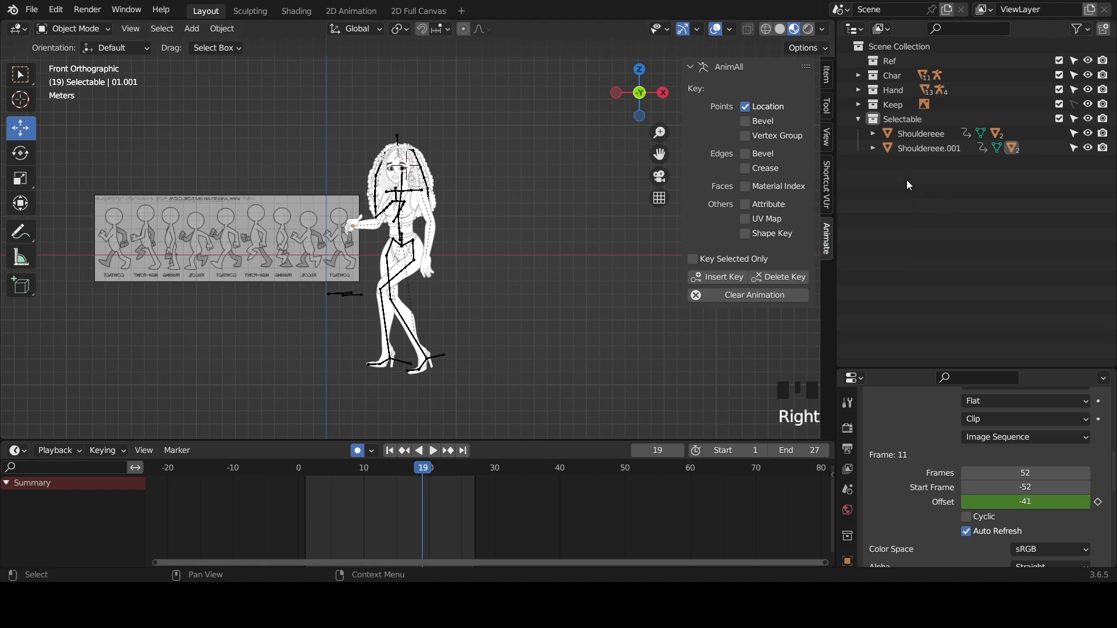
{"action": "left_click", "coordinate": [859, 118]}
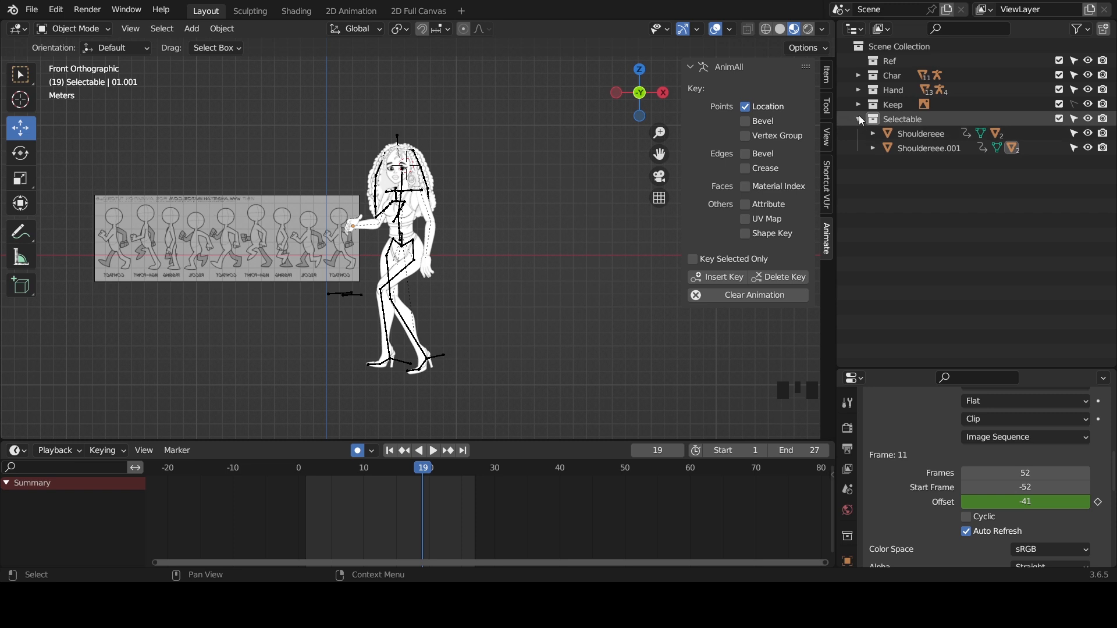
{"action": "right_click", "coordinate": [897, 154]}
{"action": "left_click", "coordinate": [889, 150]}
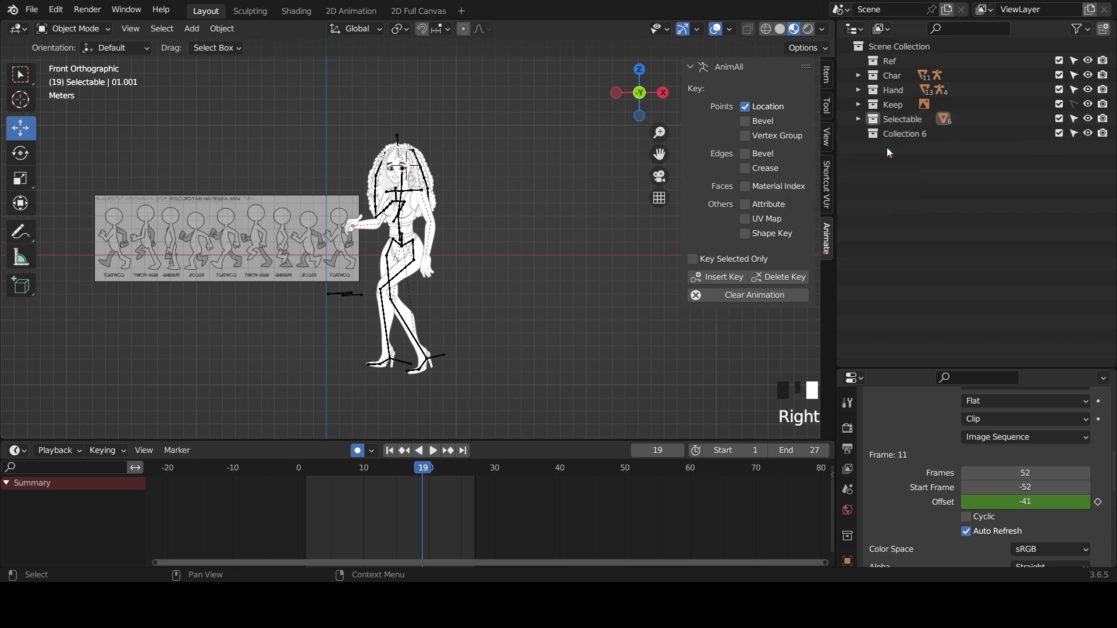
- Rename the new collection to Camera
{"action": "left_click", "coordinate": [901, 138]}
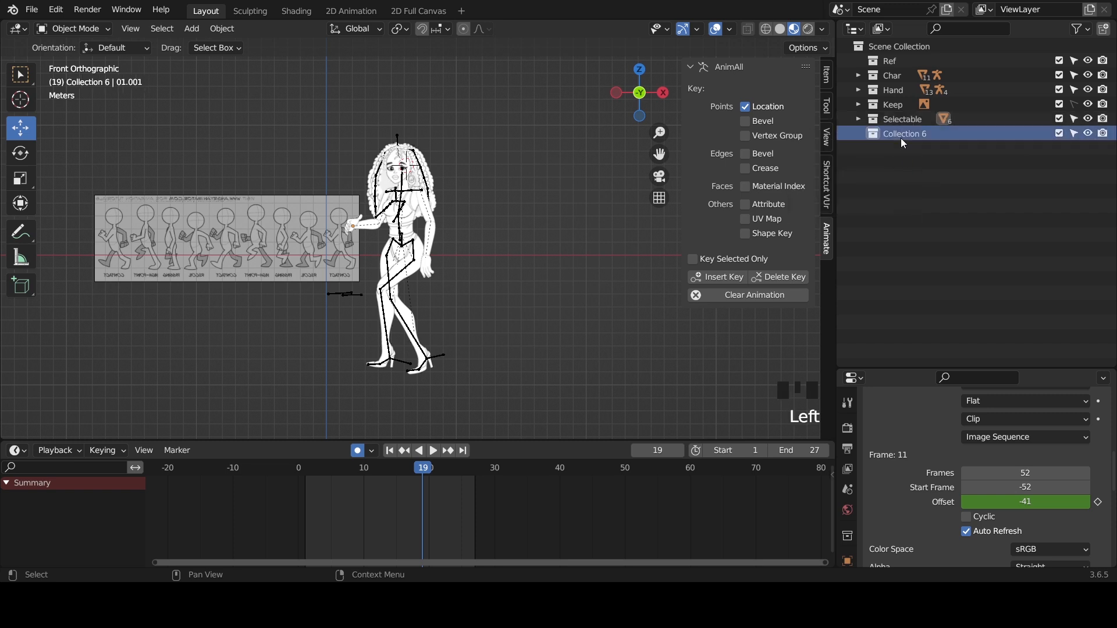
{"action": "double_click", "coordinate": [901, 138]}
{"action": "type", "text": "cAME"}
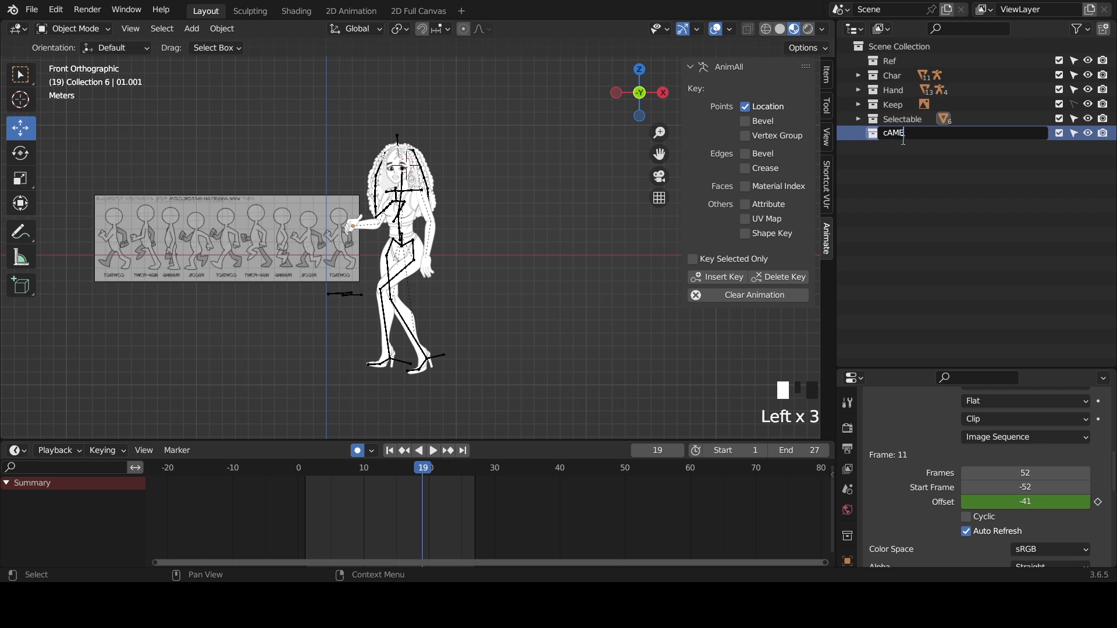
{"action": "key", "text": "BackSpace"}
{"action": "key", "text": "BackSpace"}
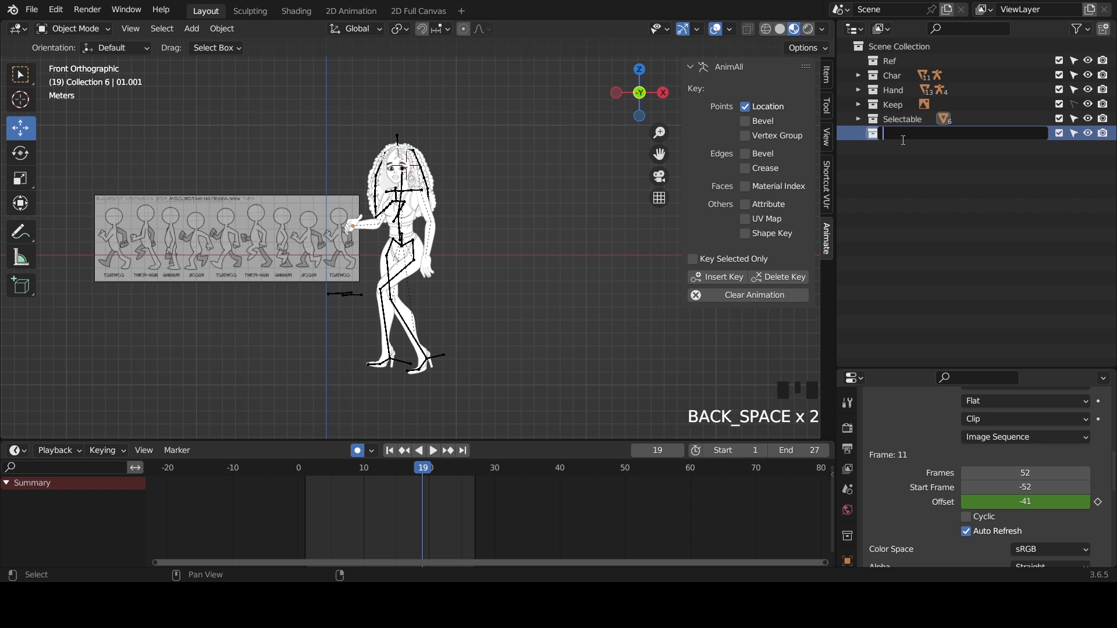
{"action": "type", "text": "Camera"}
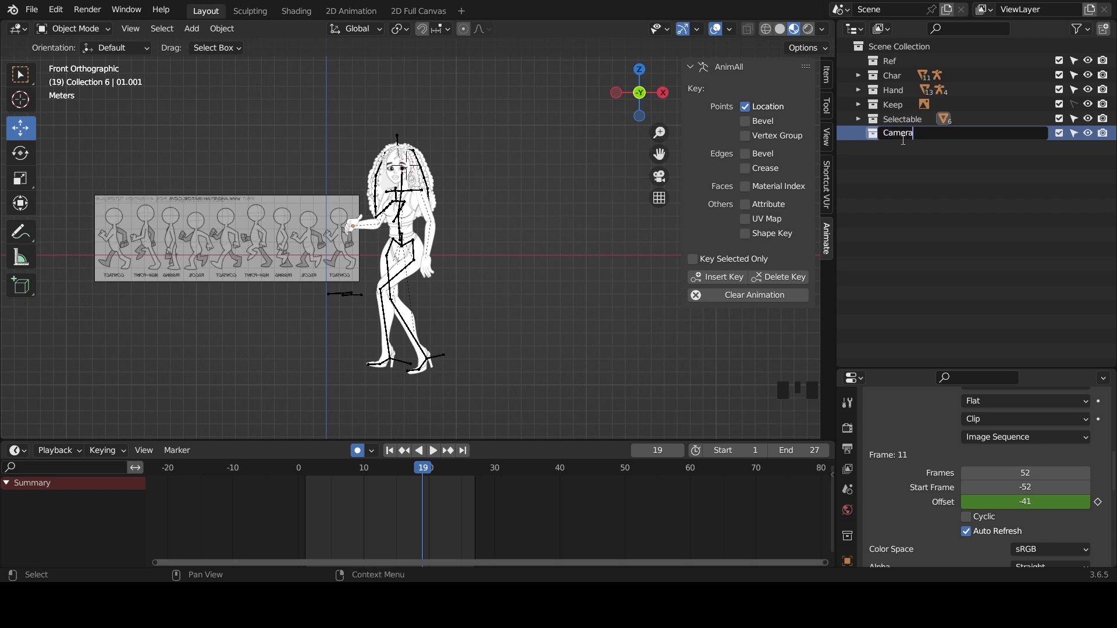
{"action": "key", "text": "Return"}
- Make the Camera collection active and add a camera object to it
{"action": "left_click", "coordinate": [899, 135]}
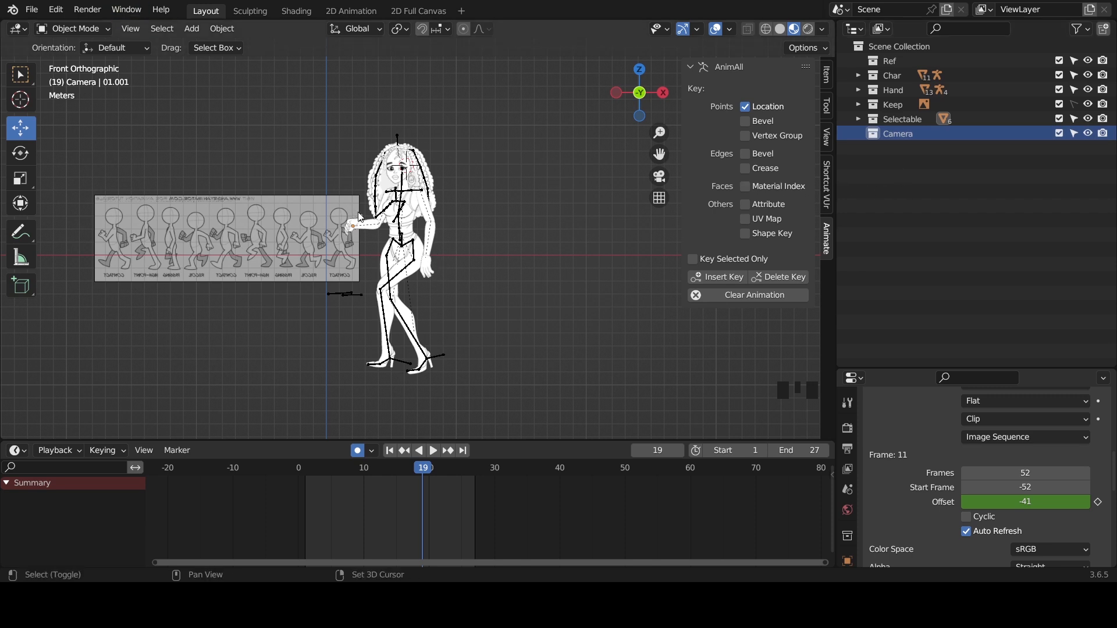
{"action": "key", "text": "shift+a"}
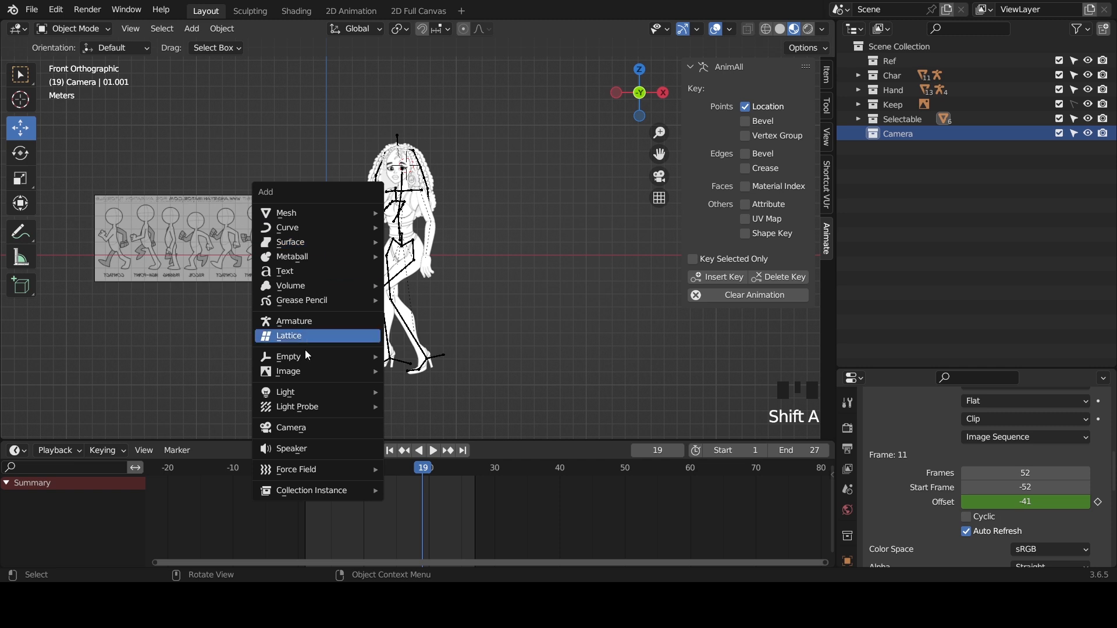
{"action": "left_click", "coordinate": [293, 428]}
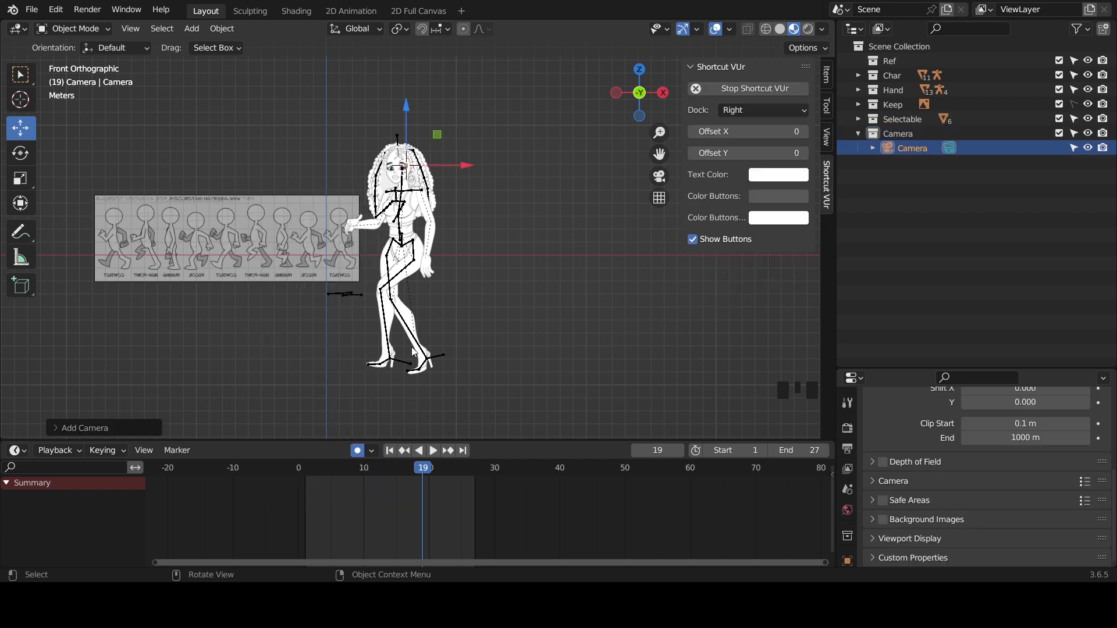
- Examine the new camera's position relative to the character from the side and through the camera itself
{"action": "scroll", "coordinate": [453, 207], "scroll_direction": "up", "scroll_amount": 1}
{"action": "key", "text": "KP_Decimal"}
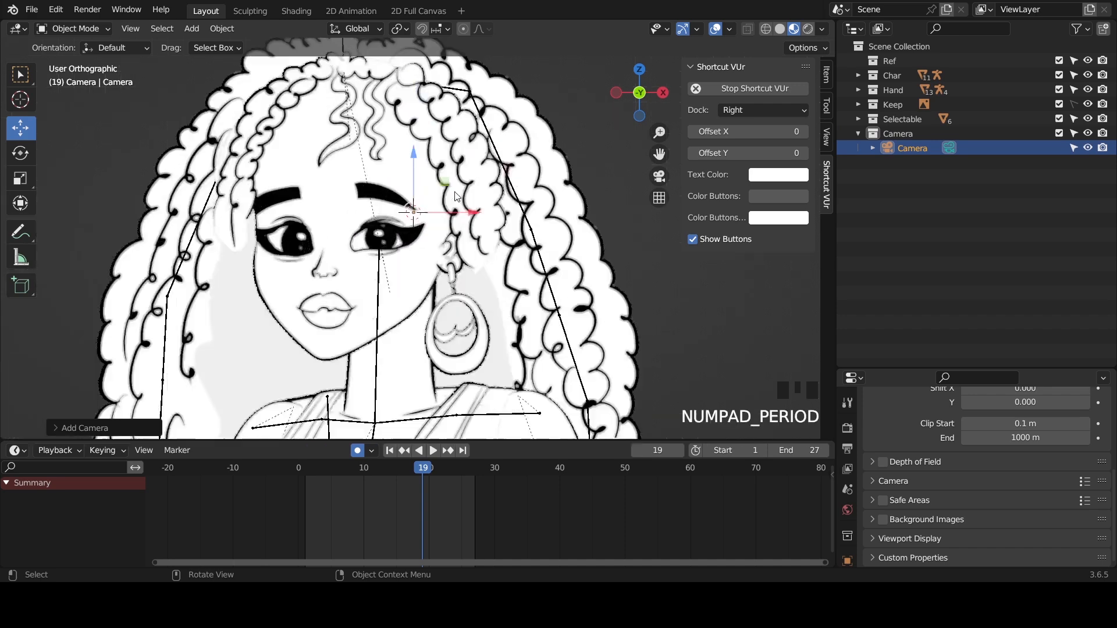
{"action": "scroll", "coordinate": [697, 92], "scroll_direction": "down", "scroll_amount": 3}
{"action": "left_click_drag", "start_coordinate": [643, 95], "coordinate": [442, 181]}
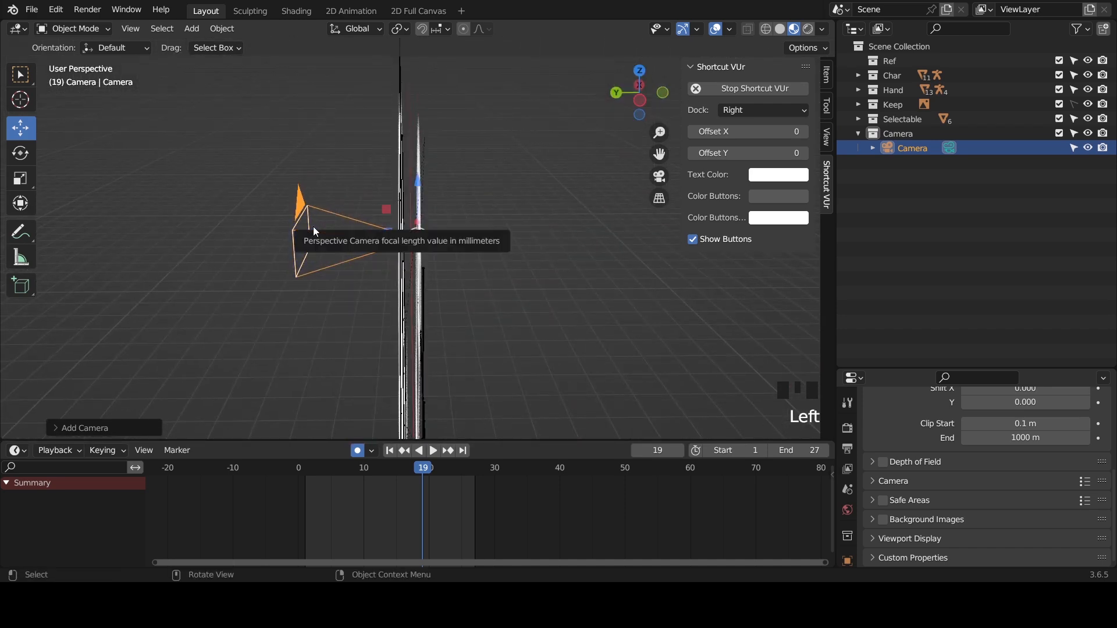
{"action": "key", "text": "KP_0"}
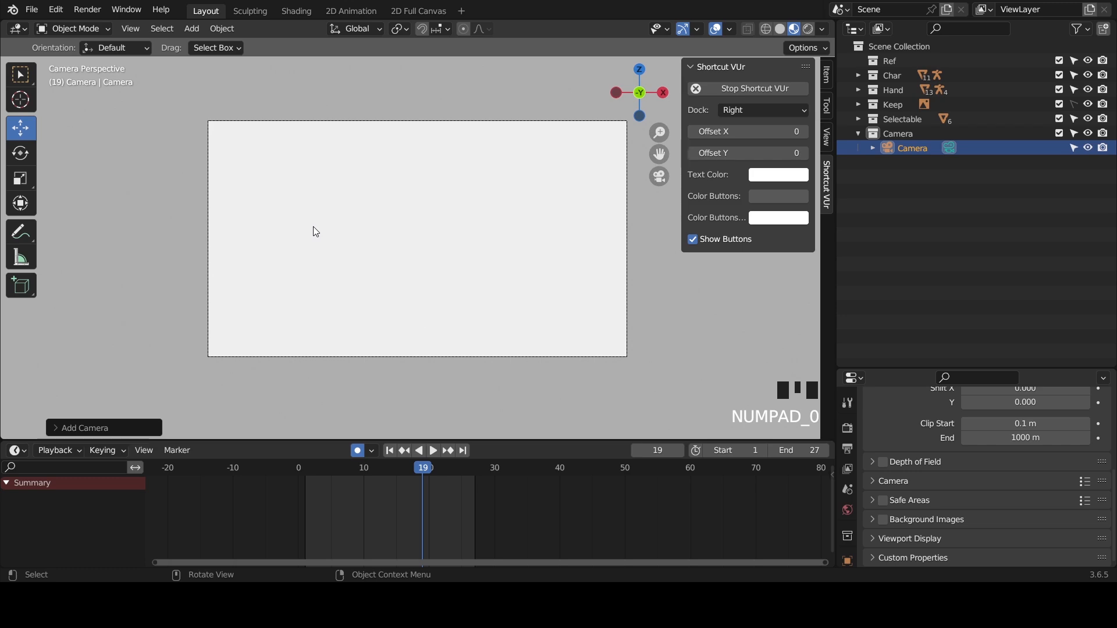
{"action": "key", "text": "KP_0"}
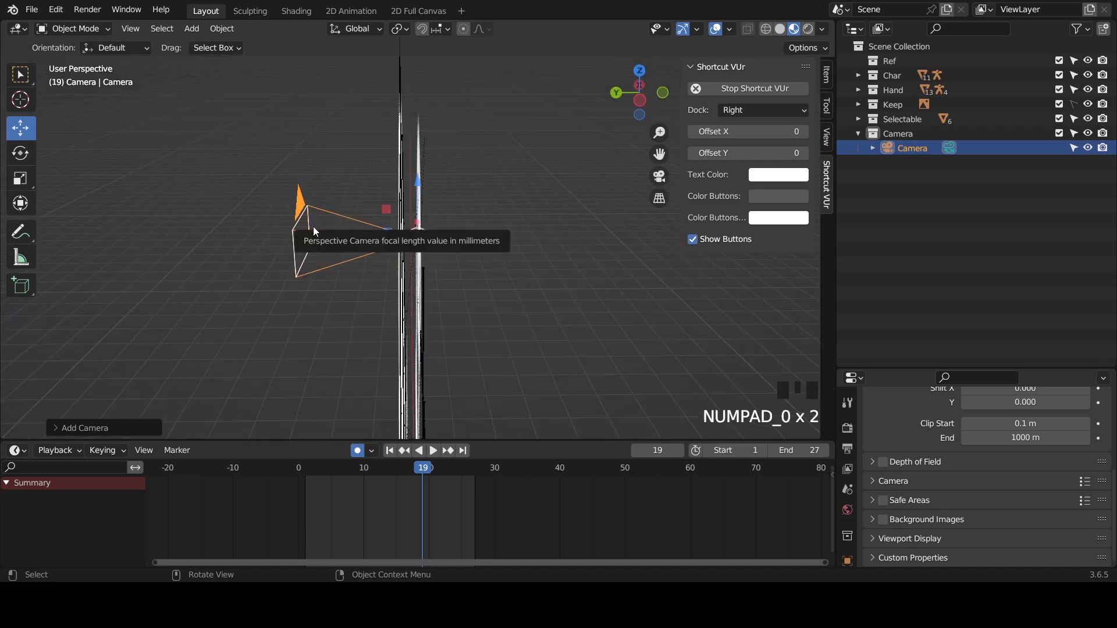
- Frame the whole character from the front in an enlarged viewport and align the selected camera to that view
{"action": "key", "text": "KP_1"}
{"action": "scroll", "coordinate": [355, 229], "scroll_direction": "down", "scroll_amount": 9}
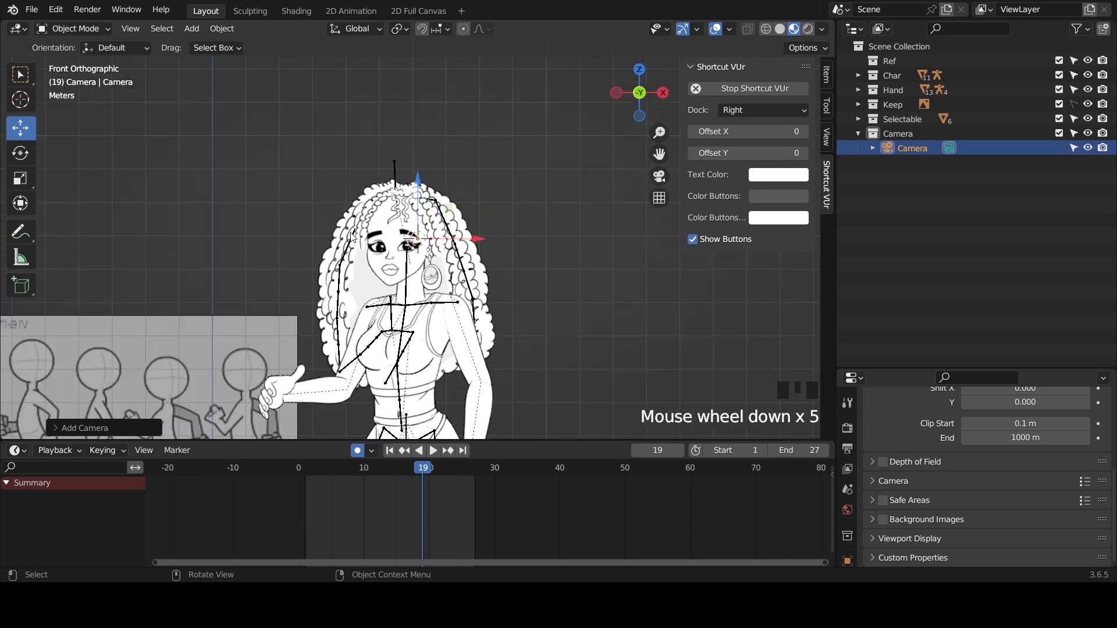
{"action": "left_click_drag", "start_coordinate": [658, 155], "coordinate": [651, 68]}
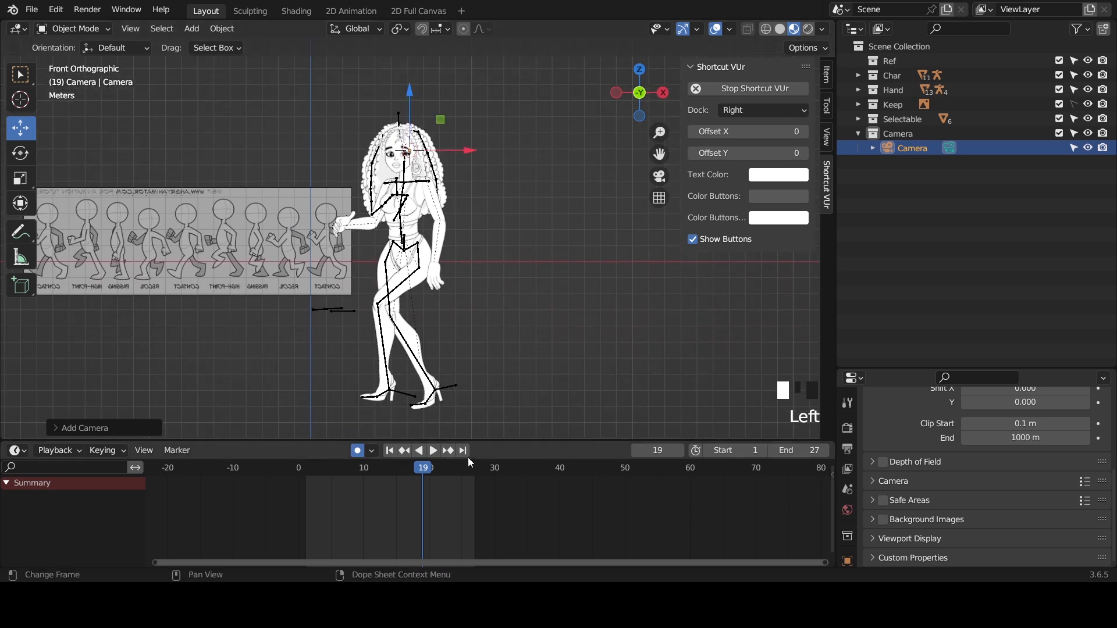
{"action": "left_click_drag", "start_coordinate": [486, 443], "coordinate": [486, 520]}
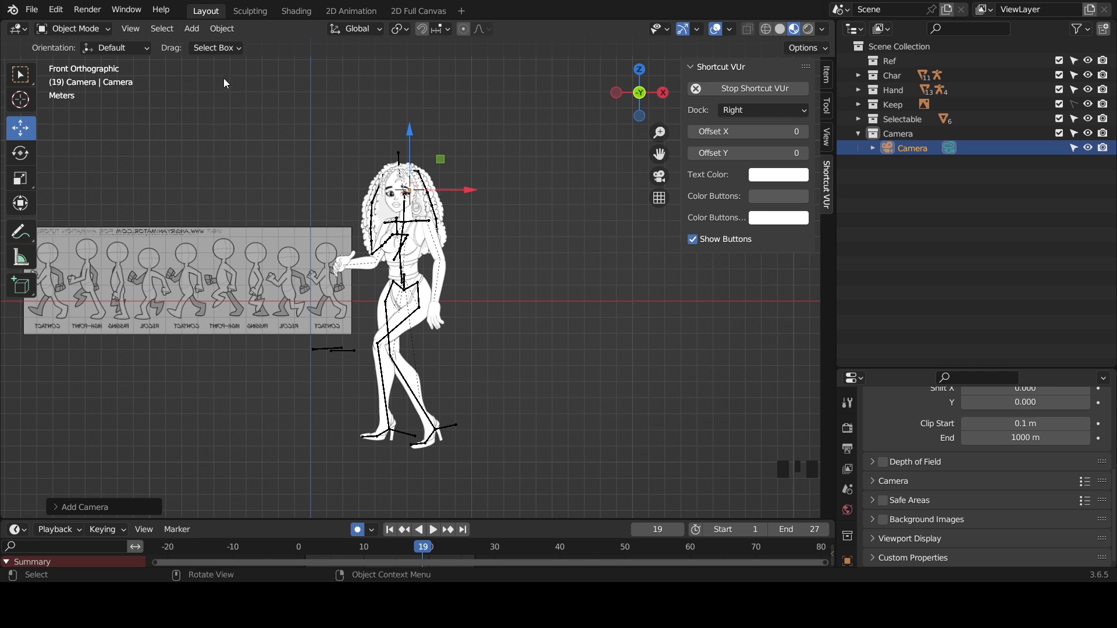
{"action": "left_click", "coordinate": [885, 150]}
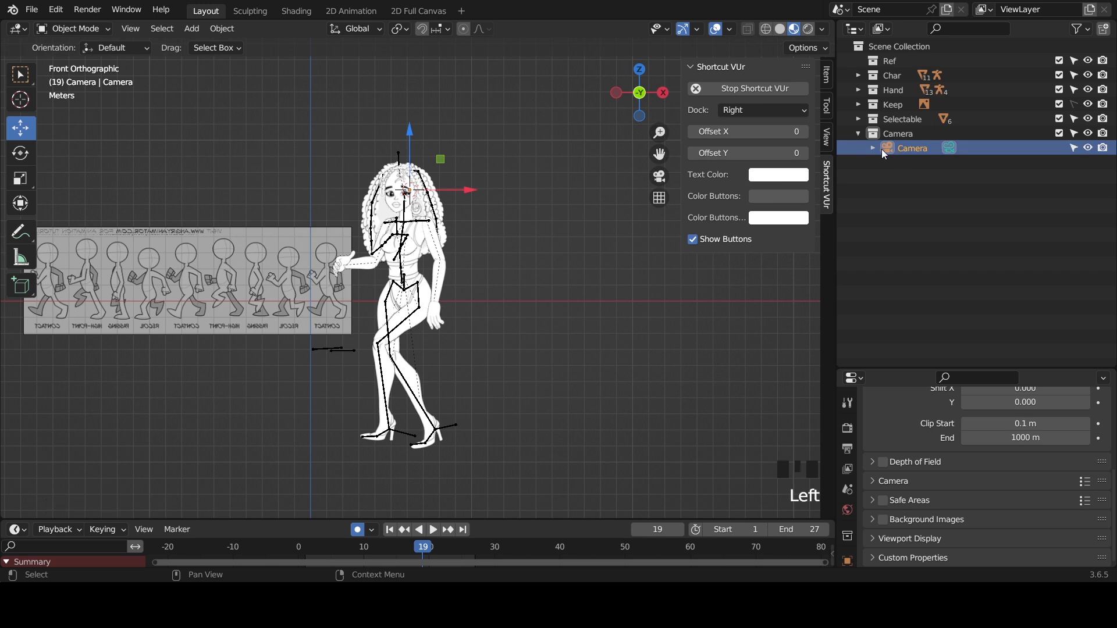
{"action": "left_click", "coordinate": [232, 32]}
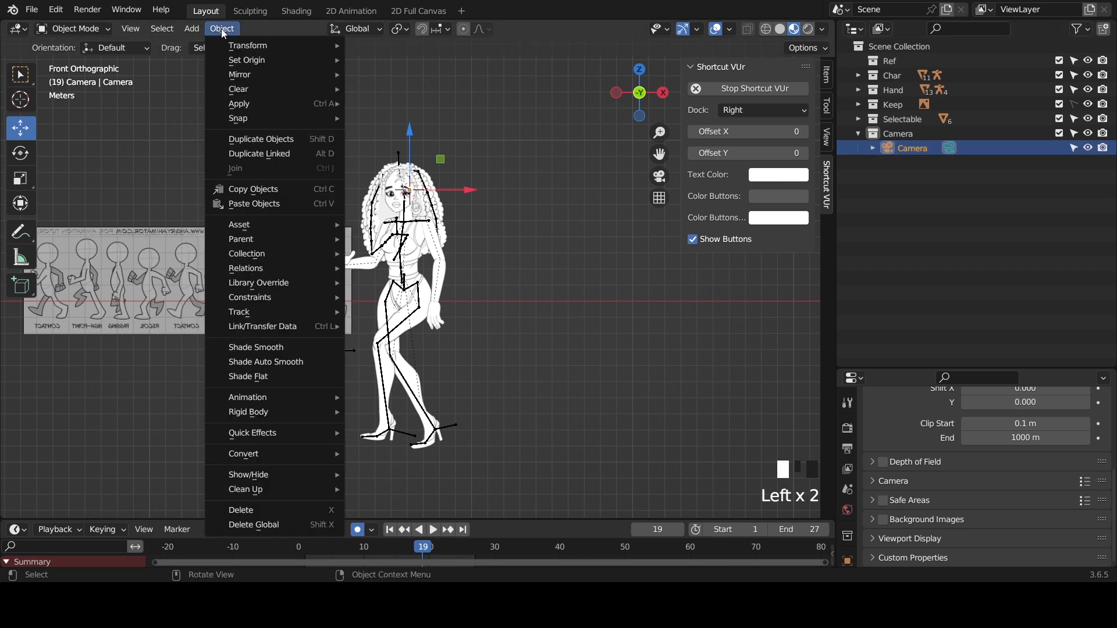
{"action": "mouse_move", "coordinate": [170, 33]}
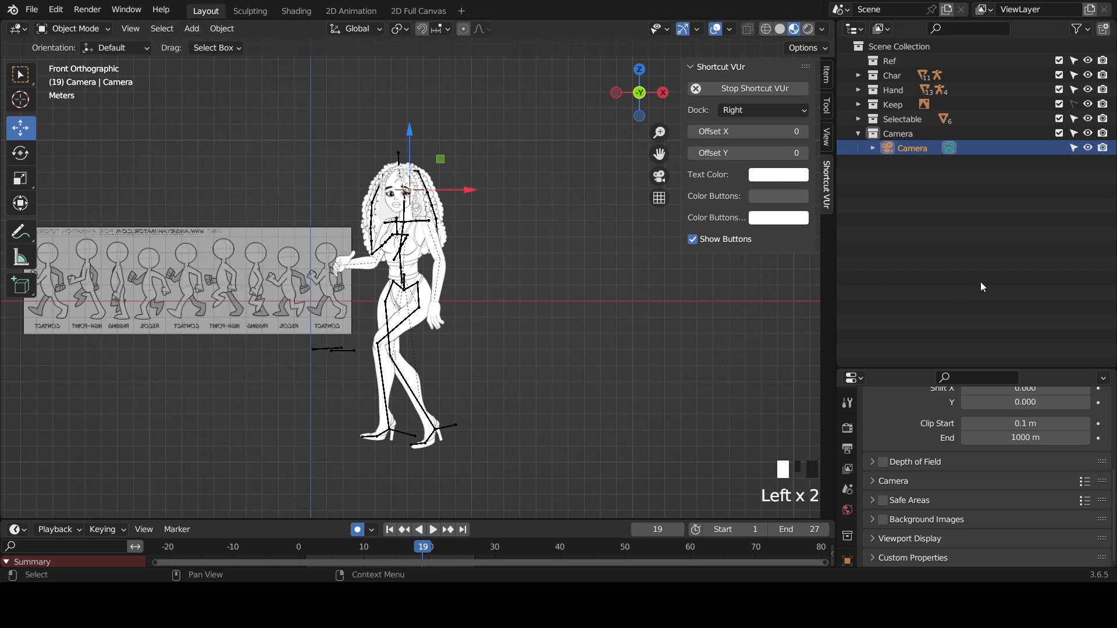
{"action": "left_click", "coordinate": [896, 150]}
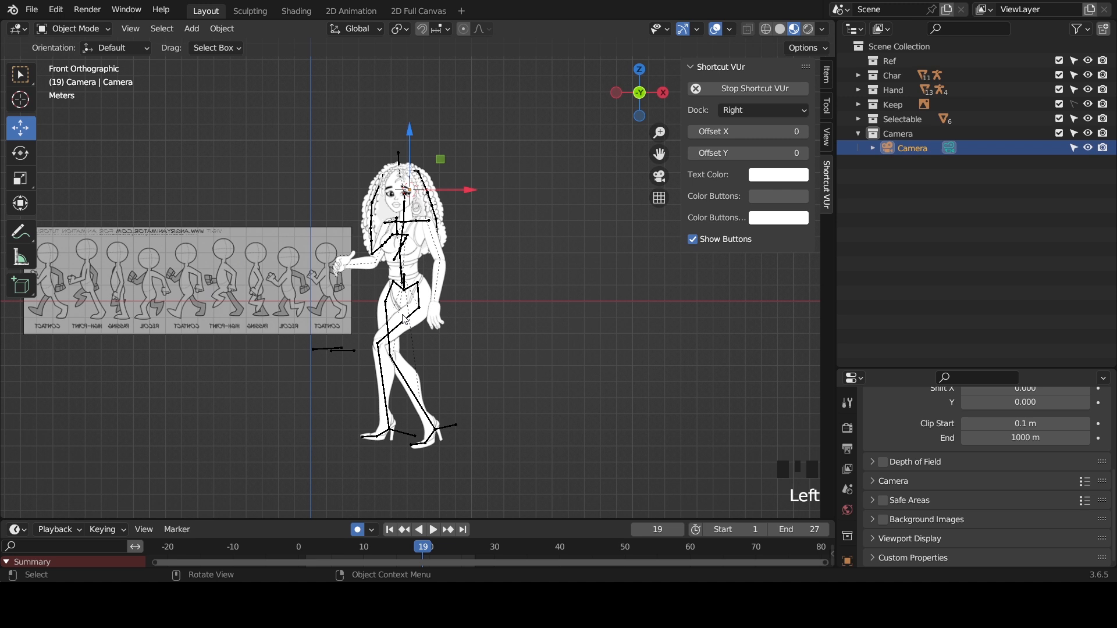
{"action": "key", "text": "ctrl+alt+KP_0"}
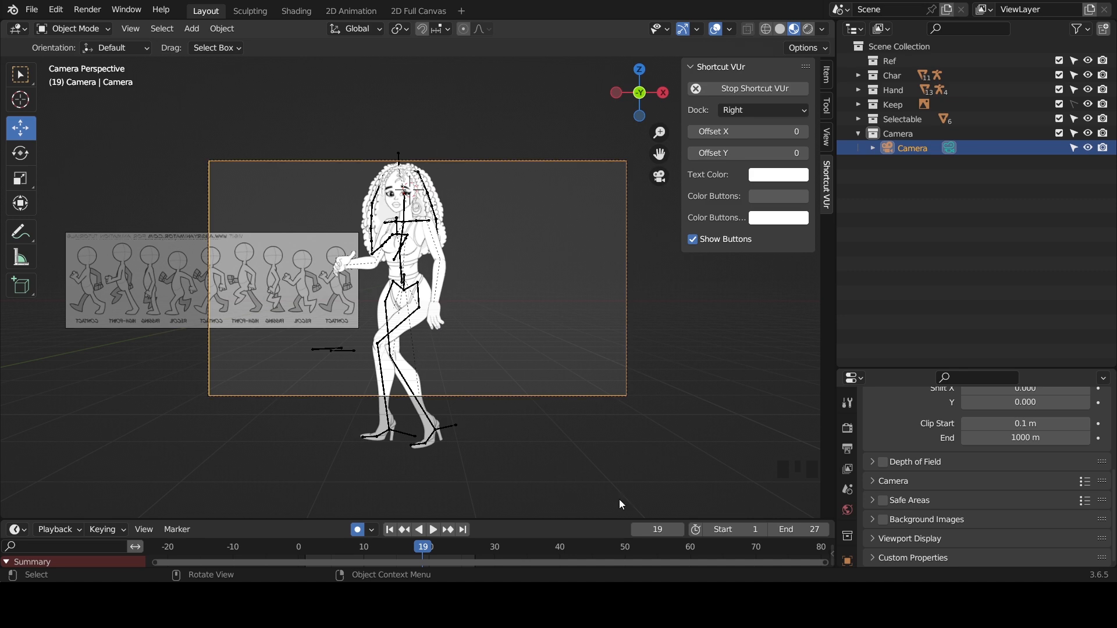
- Examine how the camera frame sits around the character, from close up and from further out
{"action": "scroll", "coordinate": [426, 296], "scroll_direction": "up", "scroll_amount": 5}
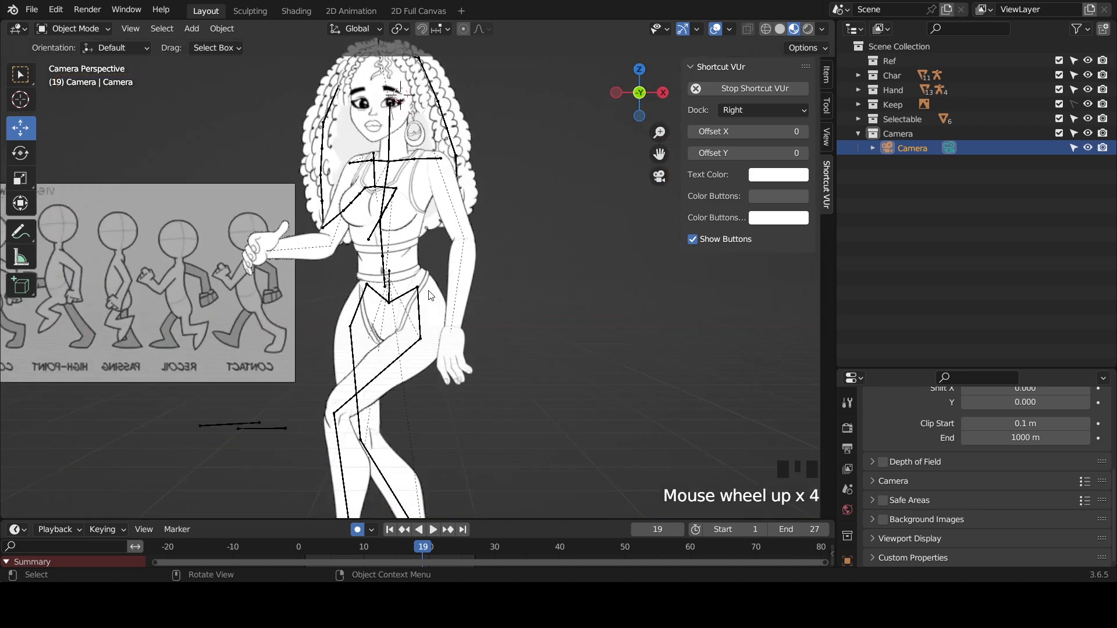
{"action": "scroll", "coordinate": [561, 269], "scroll_direction": "down", "scroll_amount": 3}
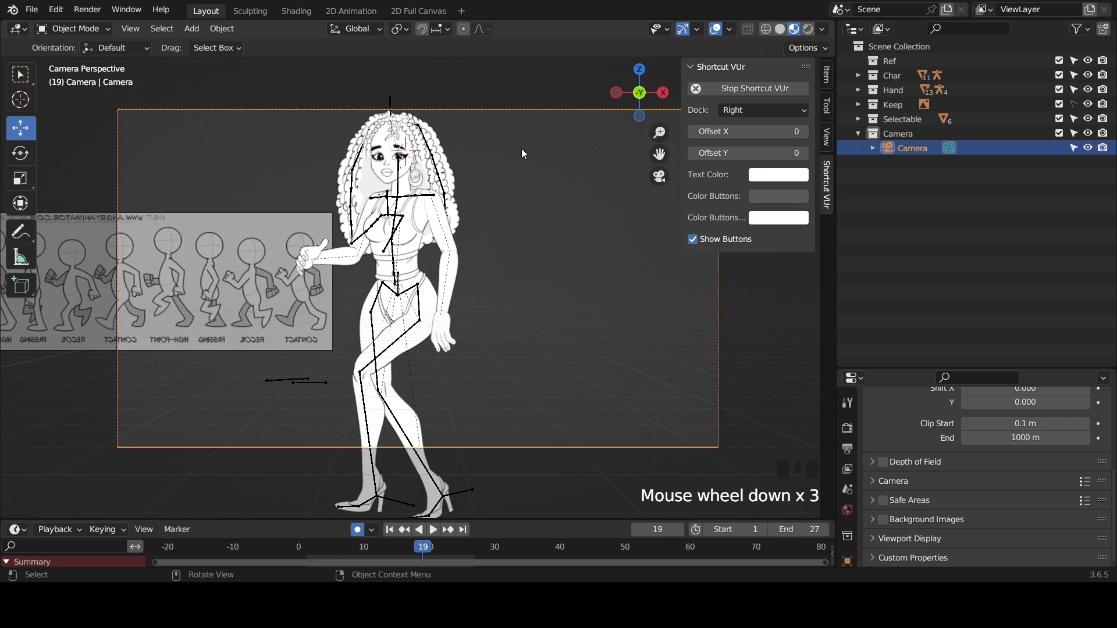
{"action": "scroll", "coordinate": [517, 201], "scroll_direction": "down", "scroll_amount": 1}
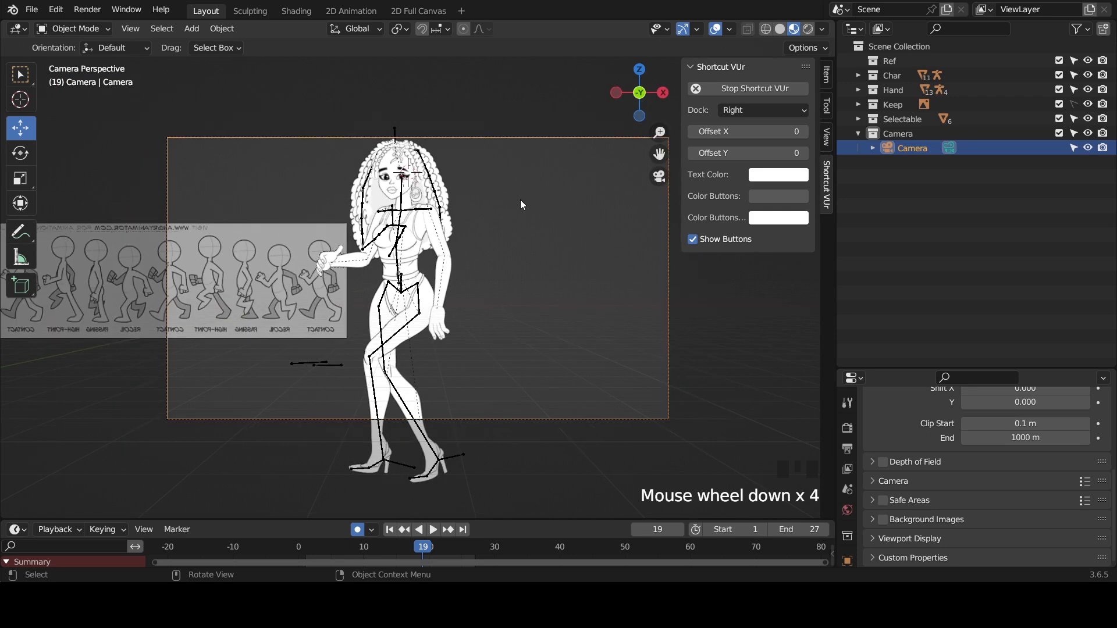
{"action": "scroll", "coordinate": [487, 179], "scroll_direction": "up", "scroll_amount": 2}
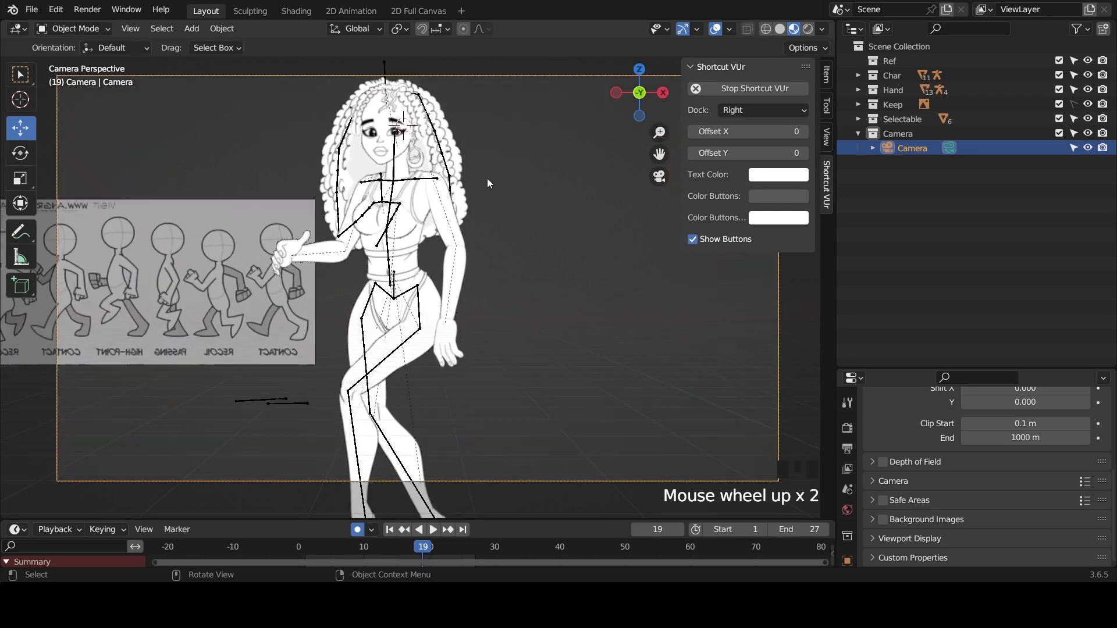
{"action": "scroll", "coordinate": [487, 178], "scroll_direction": "up", "scroll_amount": 1}
{"action": "scroll", "coordinate": [491, 180], "scroll_direction": "down", "scroll_amount": 1}
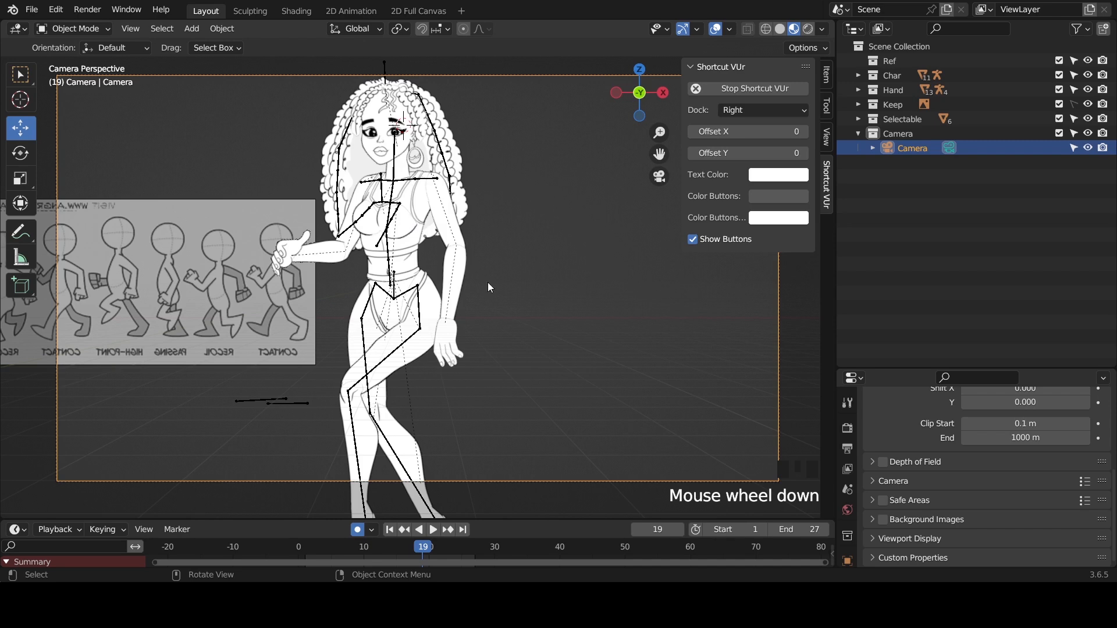
{"action": "scroll", "coordinate": [563, 338], "scroll_direction": "down", "scroll_amount": 3}
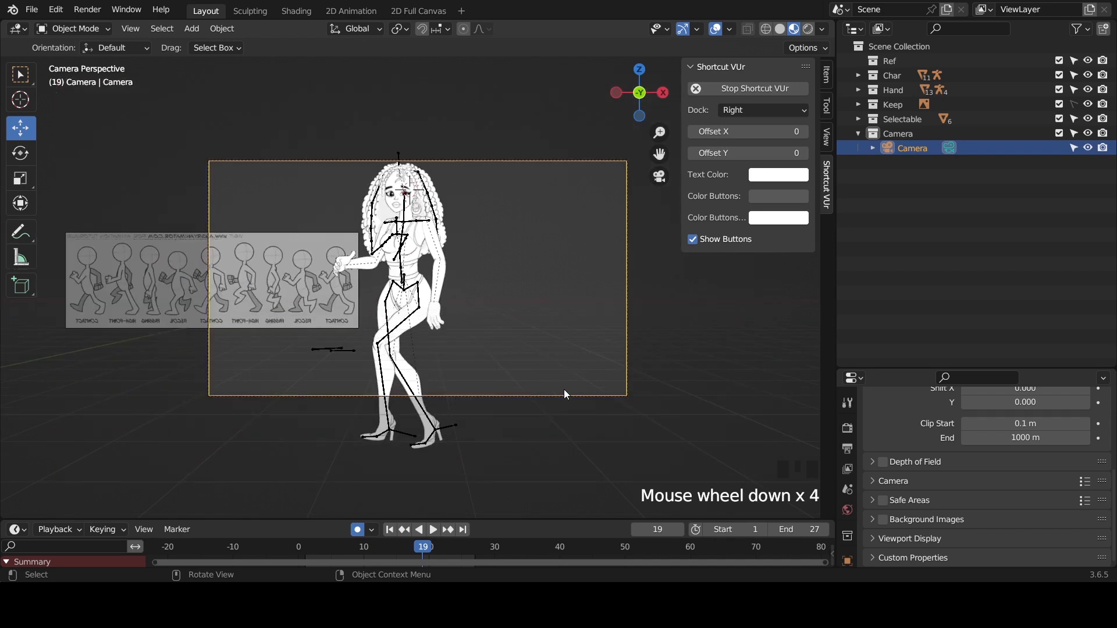
- Enlarge the properties area, then reselect the camera by its frame and show its object data settings
{"action": "left_click_drag", "start_coordinate": [902, 370], "coordinate": [896, 147]}
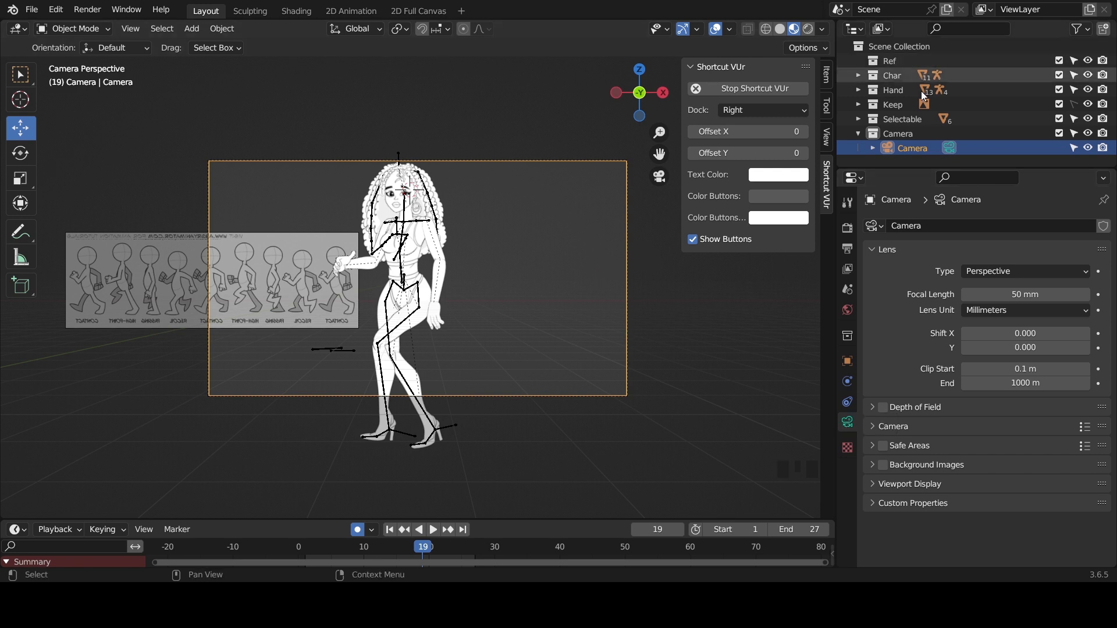
{"action": "left_click", "coordinate": [903, 103]}
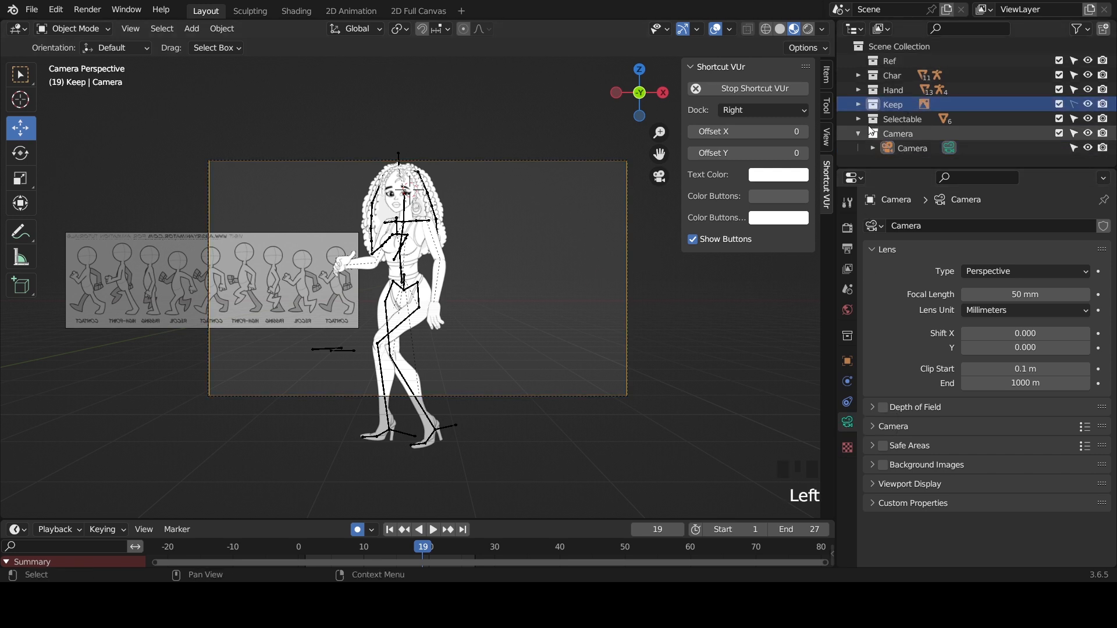
{"action": "left_click", "coordinate": [441, 275]}
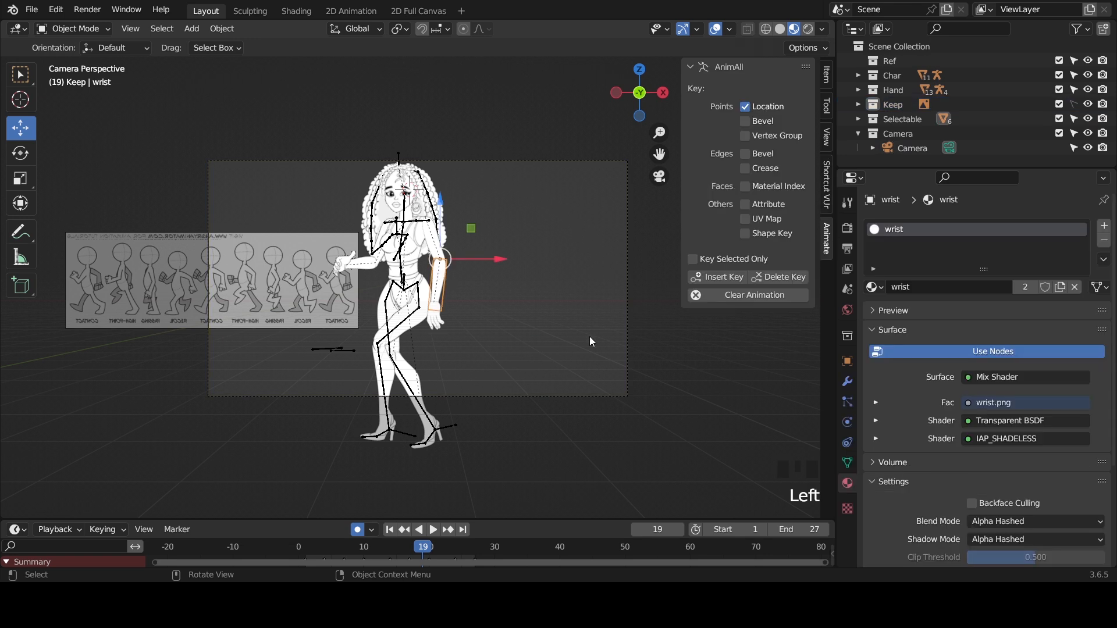
{"action": "left_click", "coordinate": [581, 402]}
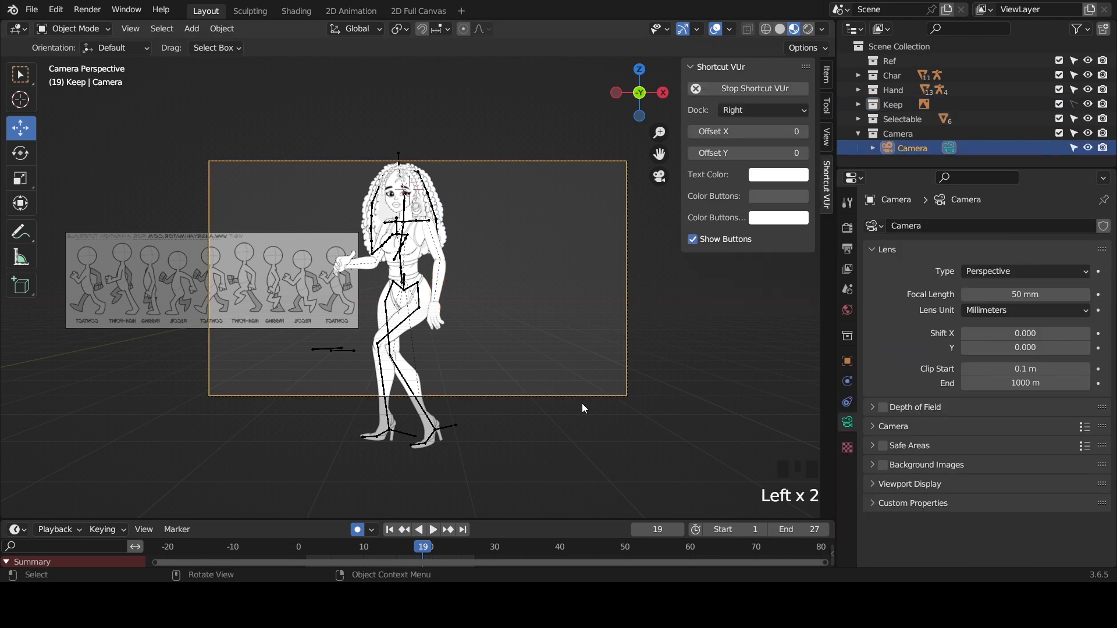
{"action": "left_click", "coordinate": [847, 421]}
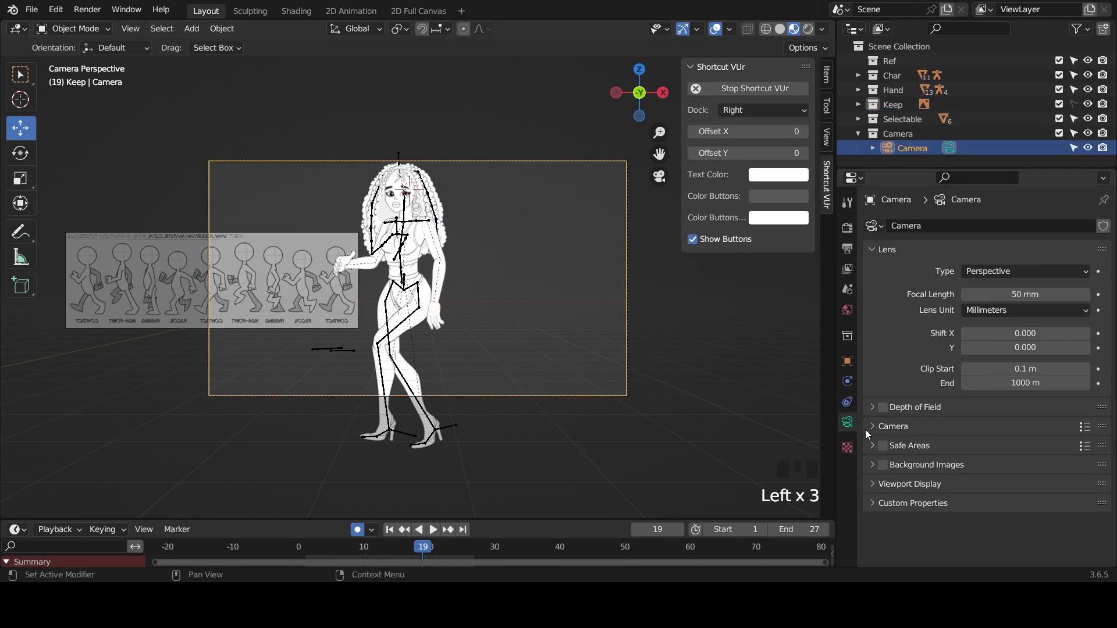
- Try the Panoramic lens type on the camera, settle on Orthographic, and set the orthographic scale to 32
{"action": "left_click", "coordinate": [1025, 270]}
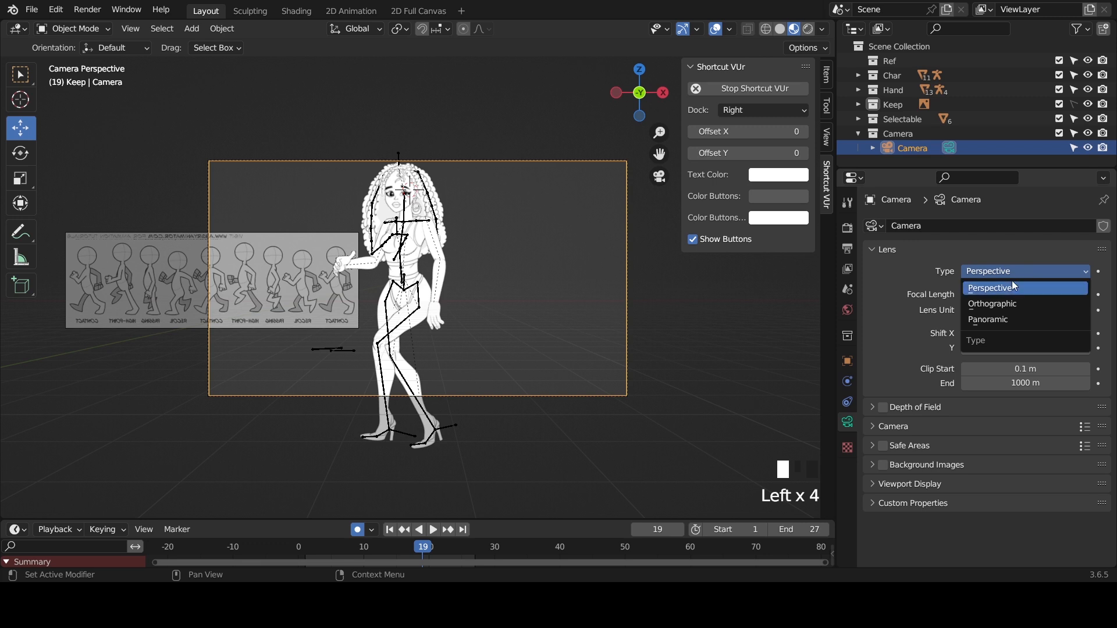
{"action": "left_click", "coordinate": [1000, 319]}
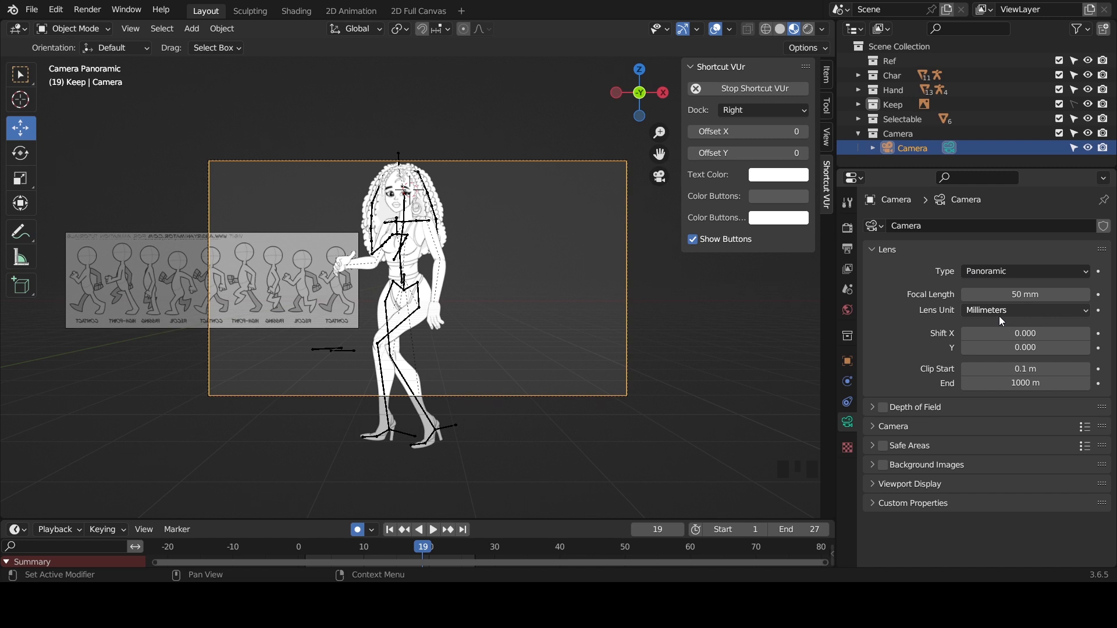
{"action": "left_click", "coordinate": [1011, 272]}
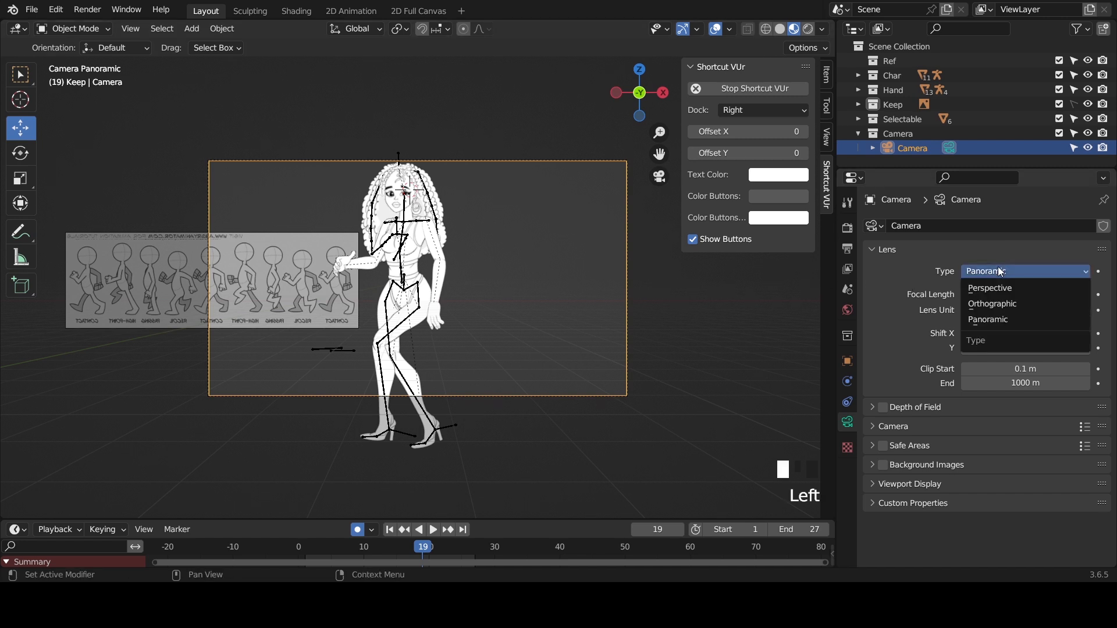
{"action": "left_click", "coordinate": [997, 301]}
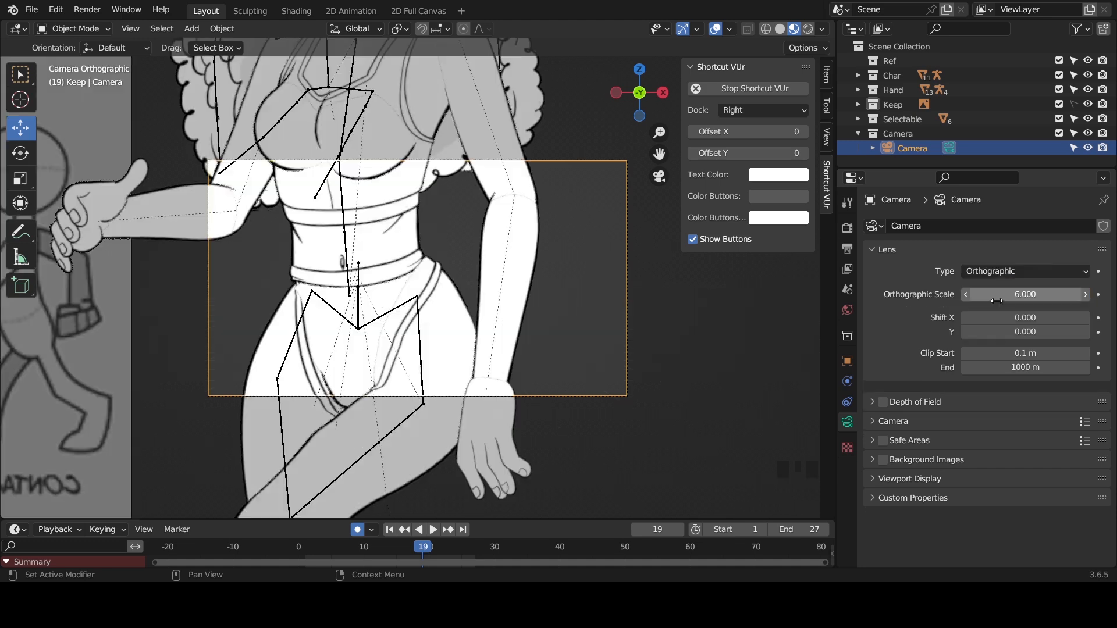
{"action": "scroll", "coordinate": [453, 257], "scroll_direction": "down", "scroll_amount": 2}
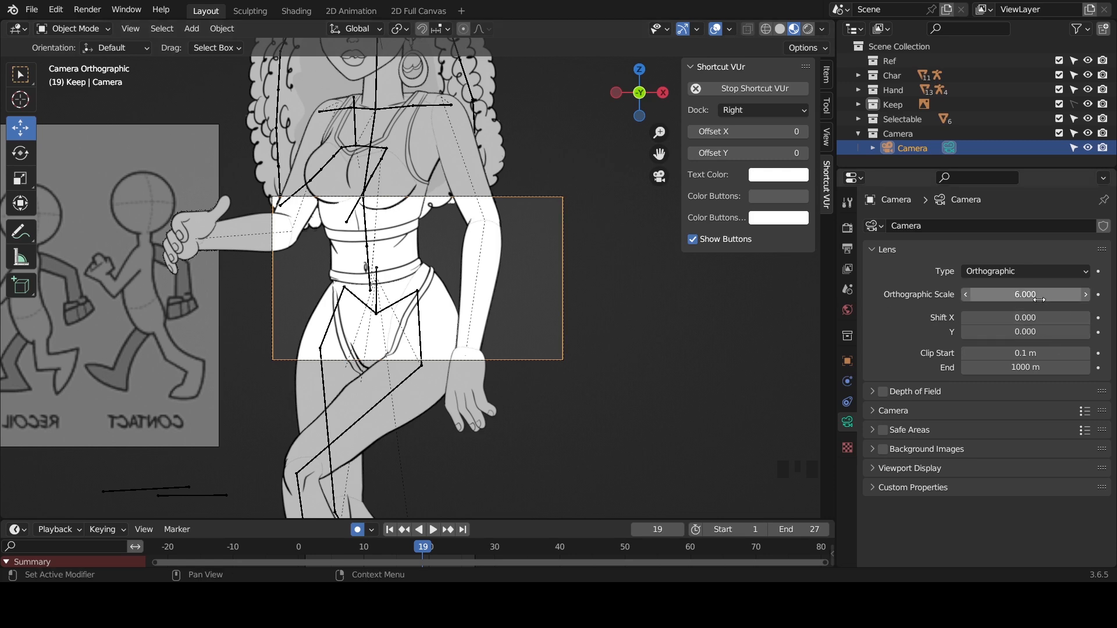
{"action": "left_click_drag", "start_coordinate": [1039, 294], "coordinate": [1115, 294]}
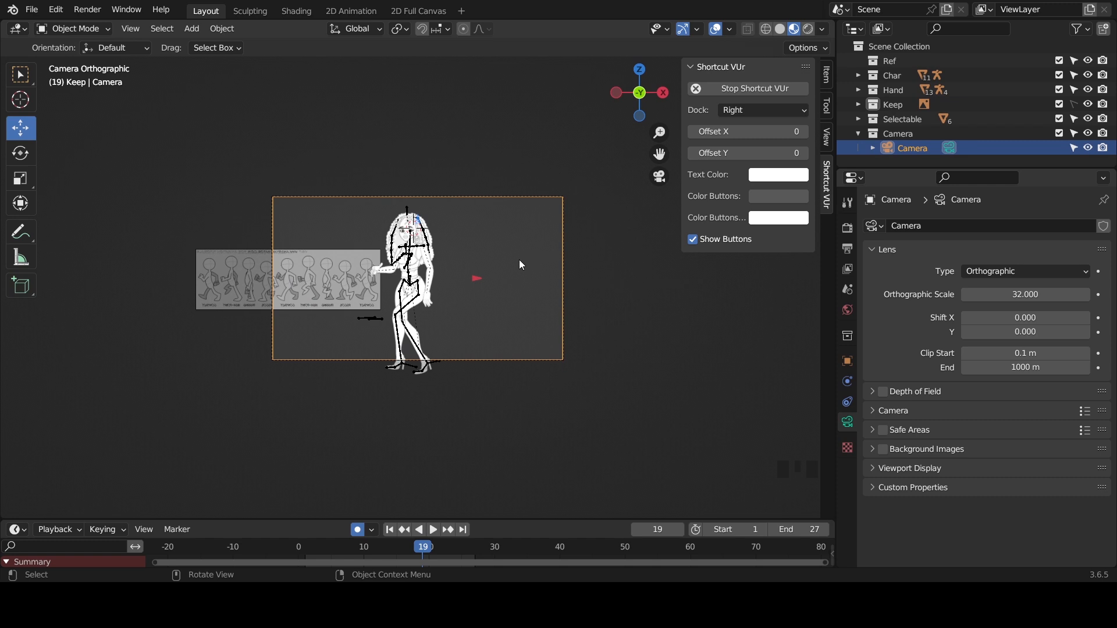
- Move the camera down about 1.6 m and back up about 0.4 m to frame the full height of the character
{"action": "key", "text": "g"}
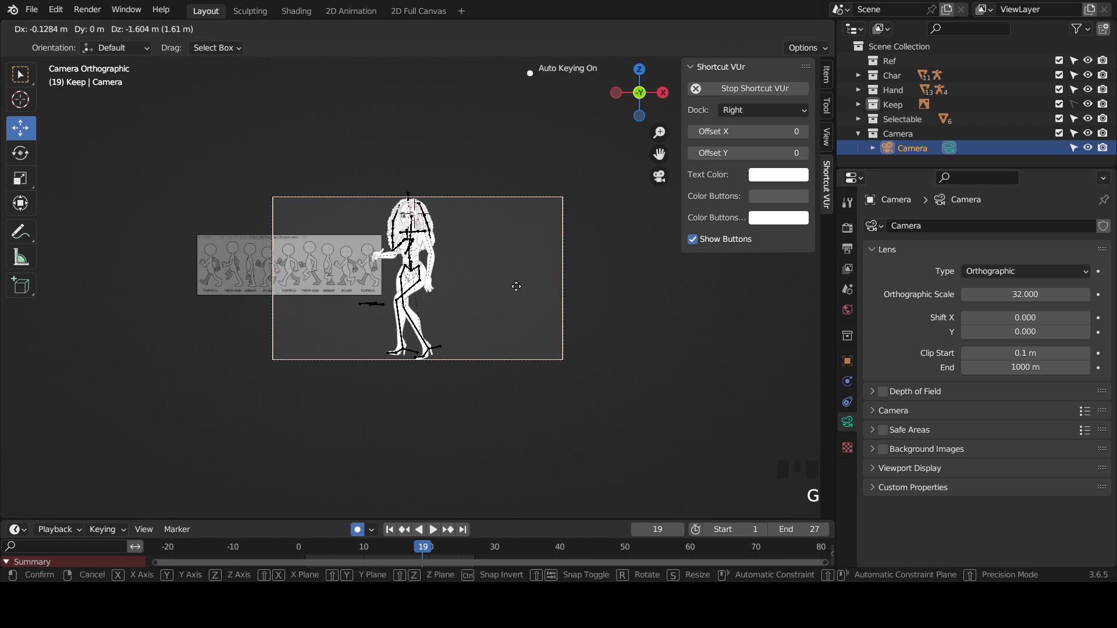
{"action": "left_click", "coordinate": [508, 284]}
{"action": "key", "text": "g"}
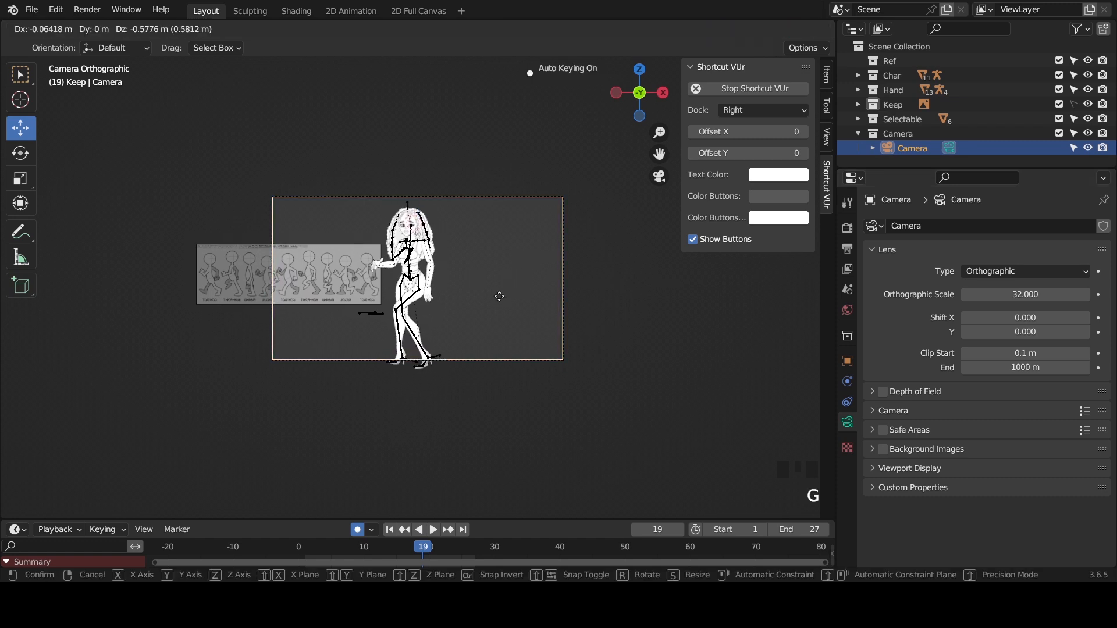
{"action": "left_click", "coordinate": [499, 306]}
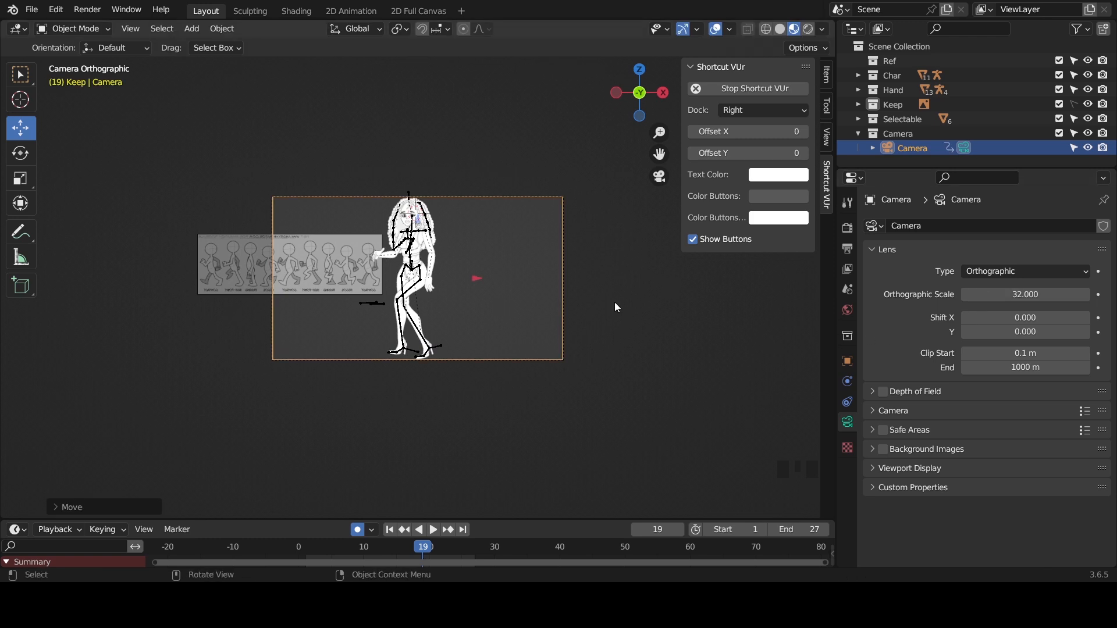
{"action": "key", "text": "g"}
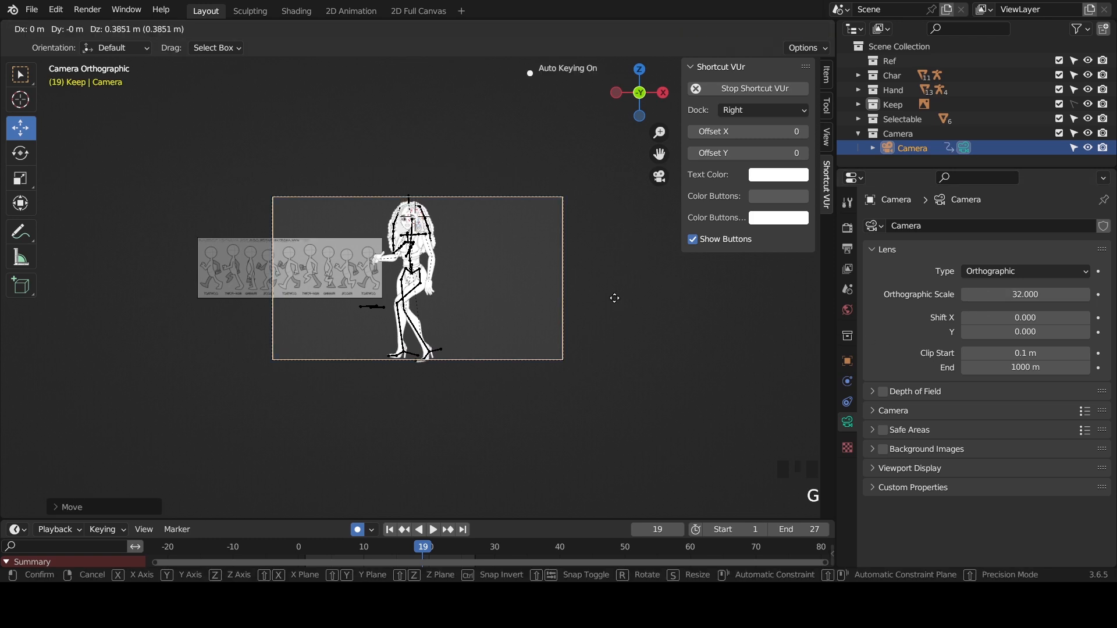
{"action": "left_click", "coordinate": [614, 298]}
- Set the camera's orthographic scale to 33.7 and nudge the camera vertically to fit the character within its frame
{"action": "left_click_drag", "start_coordinate": [1024, 295], "coordinate": [1060, 295]}
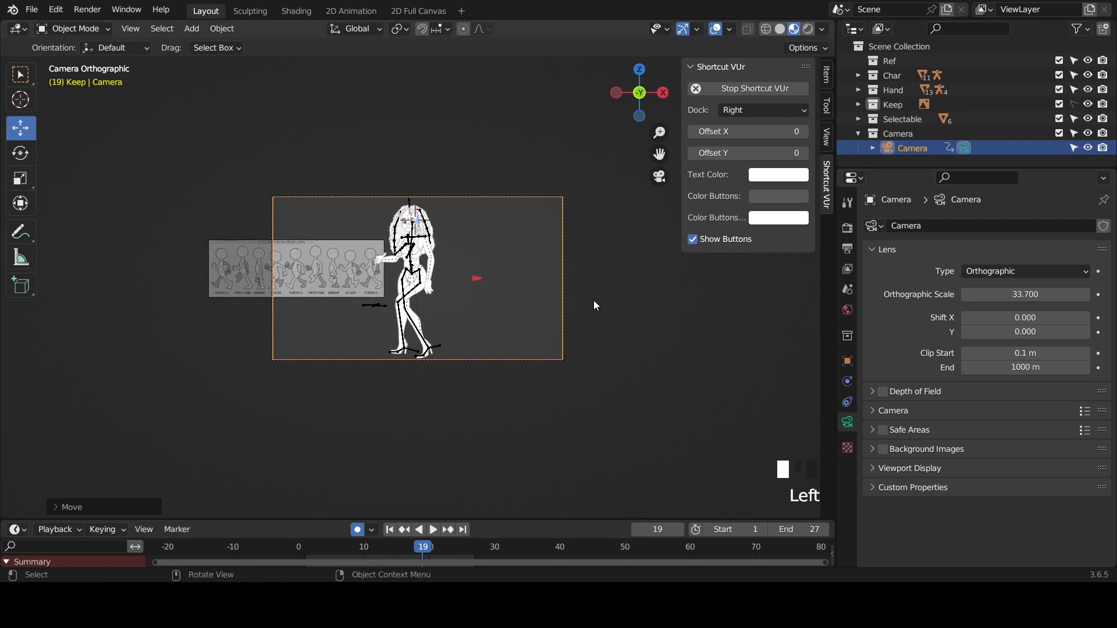
{"action": "key", "text": "g"}
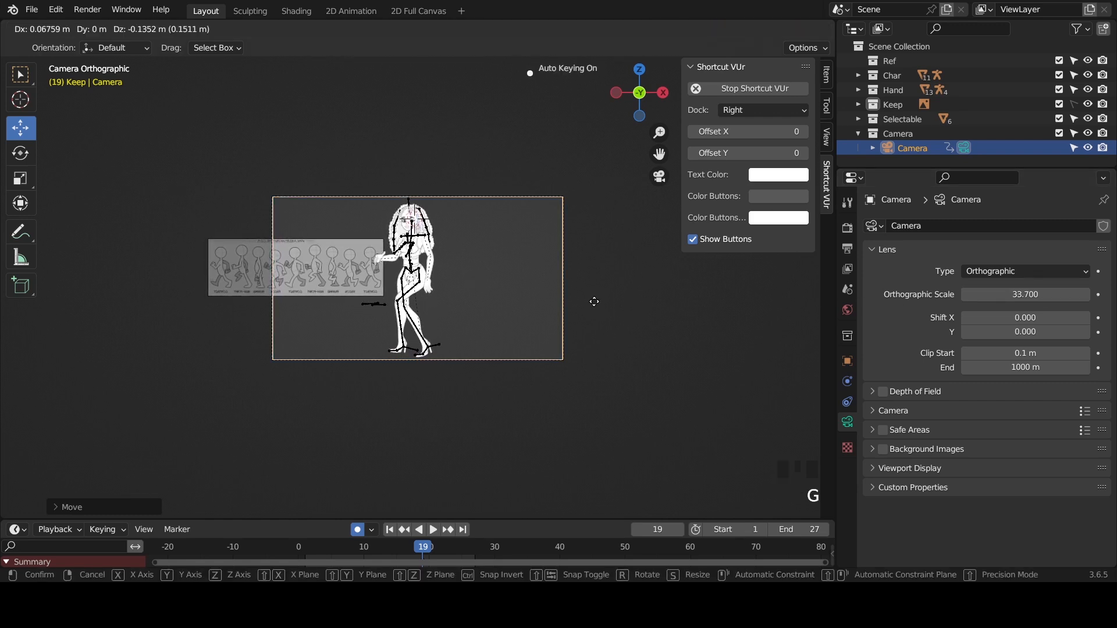
{"action": "left_click", "coordinate": [594, 300]}
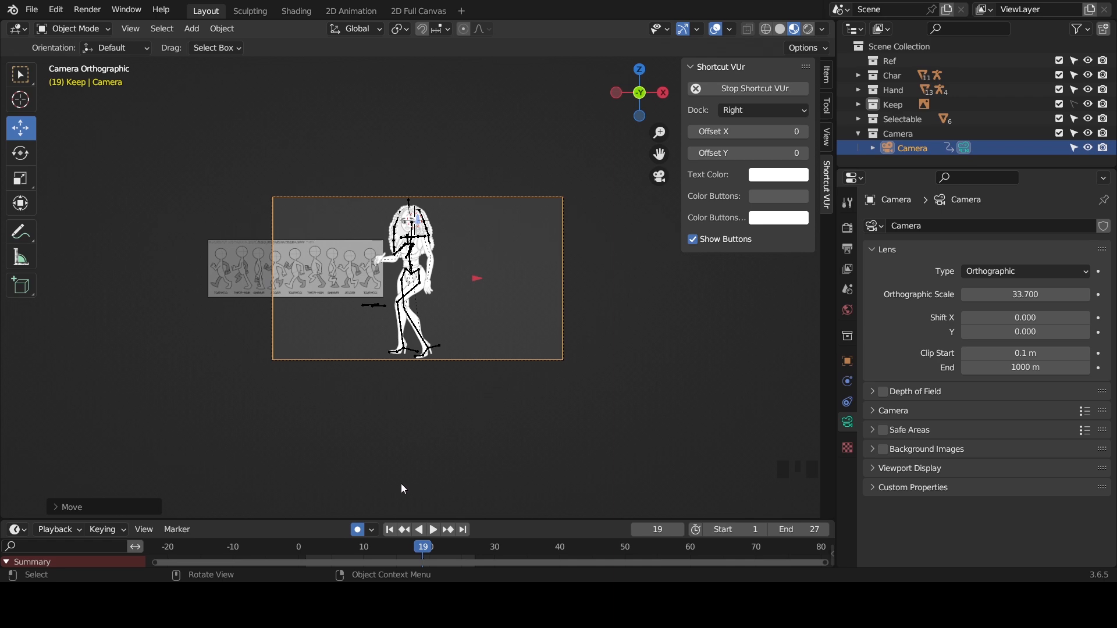
- Play the walk animation to examine how the character fits the camera frame, stop it, and deselect the camera
{"action": "scroll", "coordinate": [427, 259], "scroll_direction": "up", "scroll_amount": 1}
{"action": "scroll", "coordinate": [426, 258], "scroll_direction": "up", "scroll_amount": 5}
{"action": "key", "text": "space"}
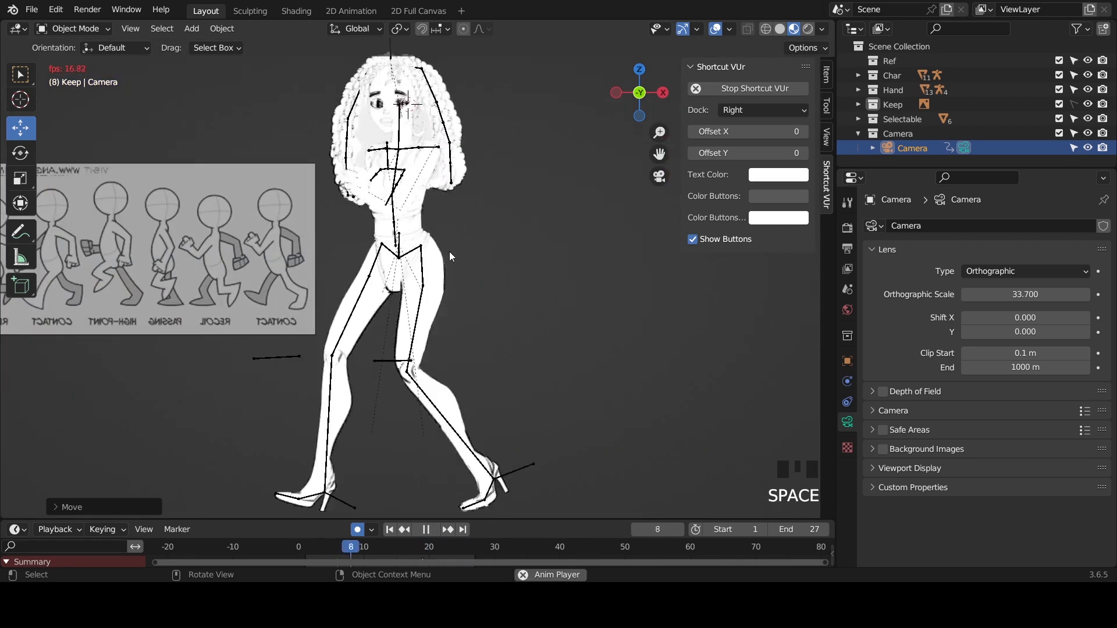
{"action": "scroll", "coordinate": [460, 253], "scroll_direction": "down", "scroll_amount": 2}
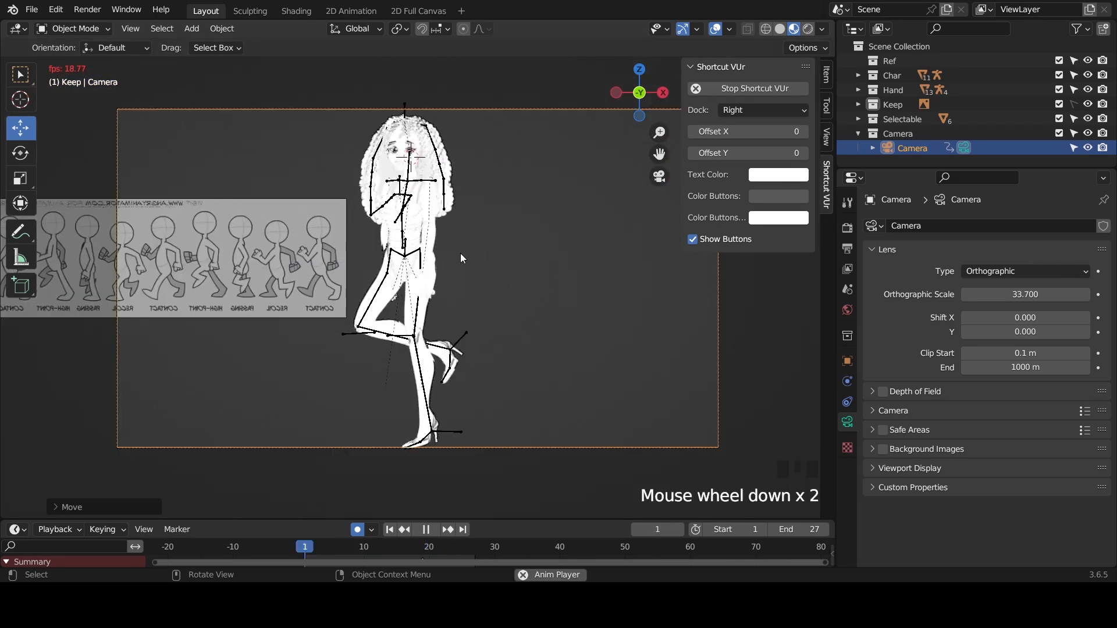
{"action": "key", "text": "space"}
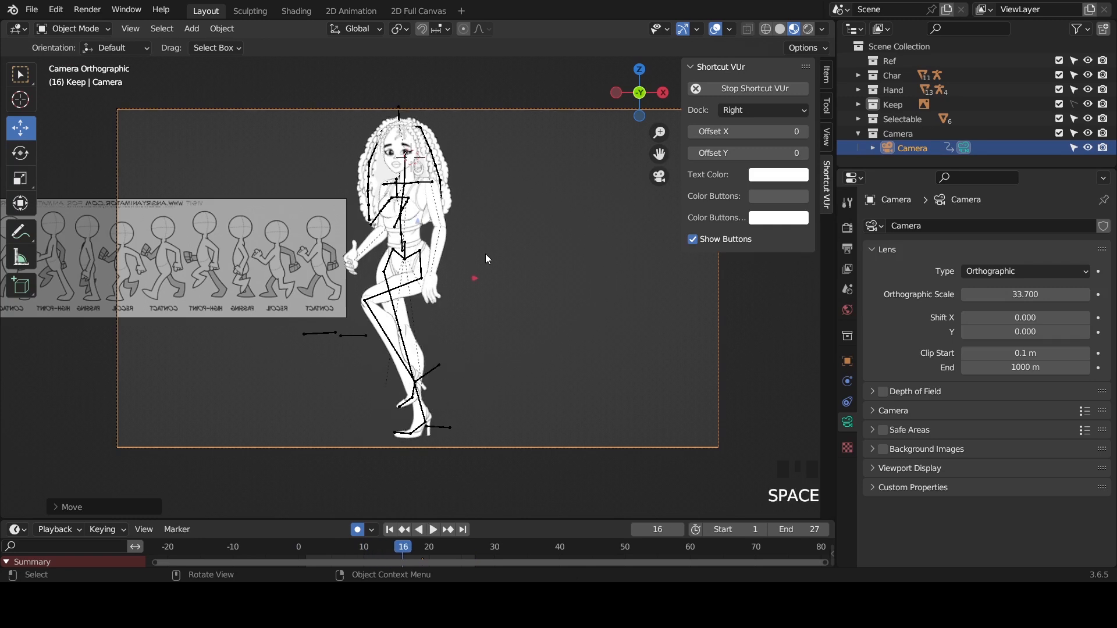
{"action": "left_click", "coordinate": [550, 256]}
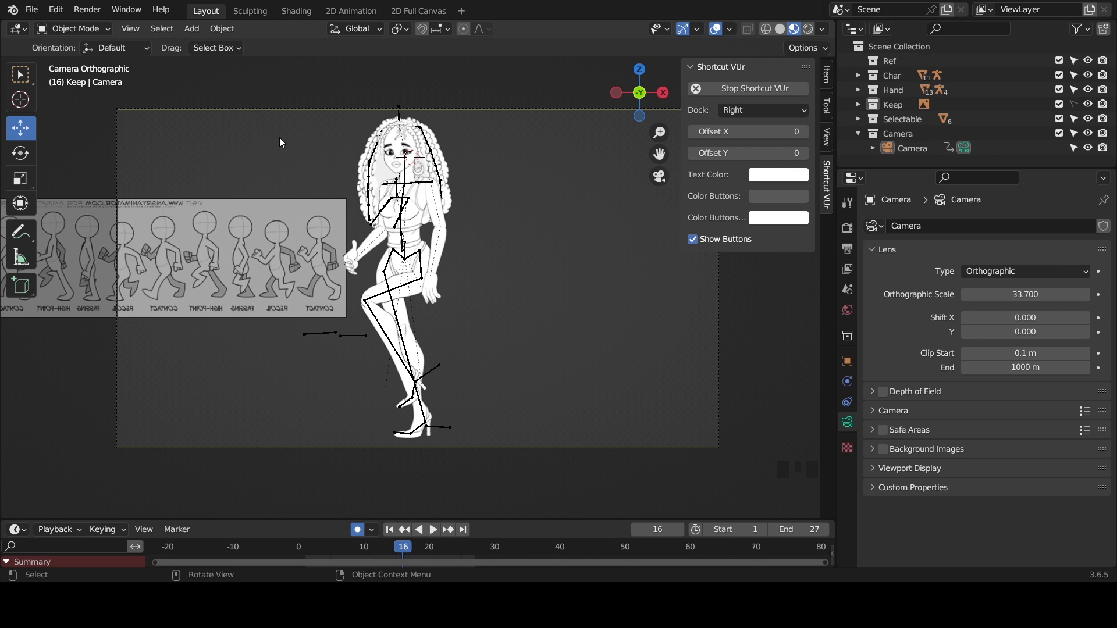
- Show the scene's output settings, review the format, frame range and file options, and save the file
{"action": "left_click", "coordinate": [847, 248]}
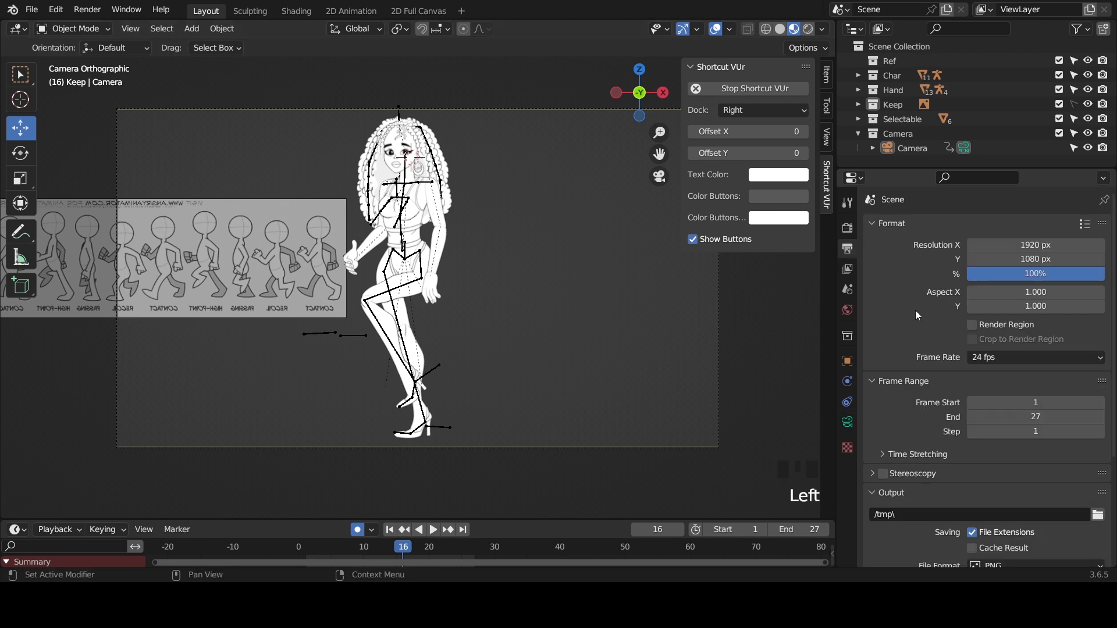
{"action": "left_click", "coordinate": [849, 246]}
{"action": "scroll", "coordinate": [936, 270], "scroll_direction": "down", "scroll_amount": 4}
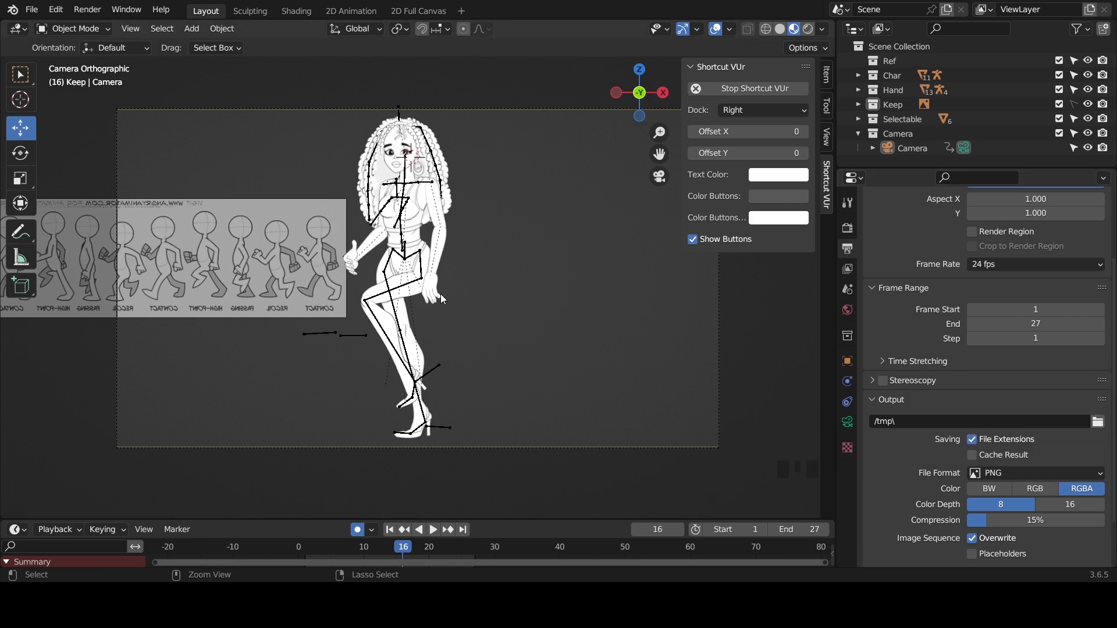
{"action": "key", "text": "ctrl+s"}
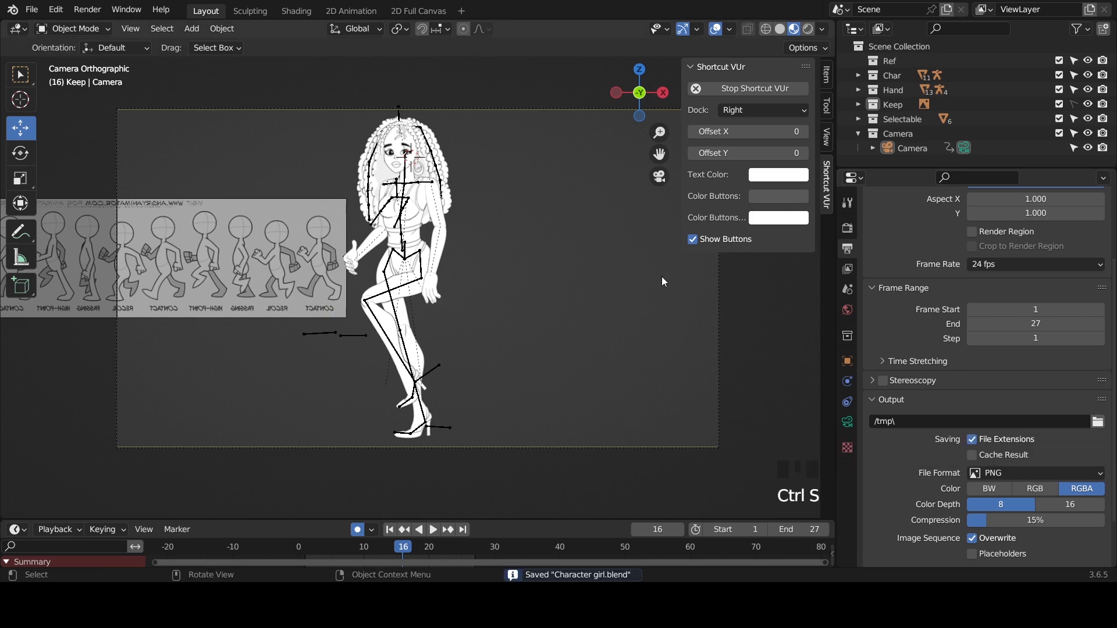
- Show the render settings, choose Eevee as the render engine, and return to the output settings
{"action": "left_click", "coordinate": [848, 229]}
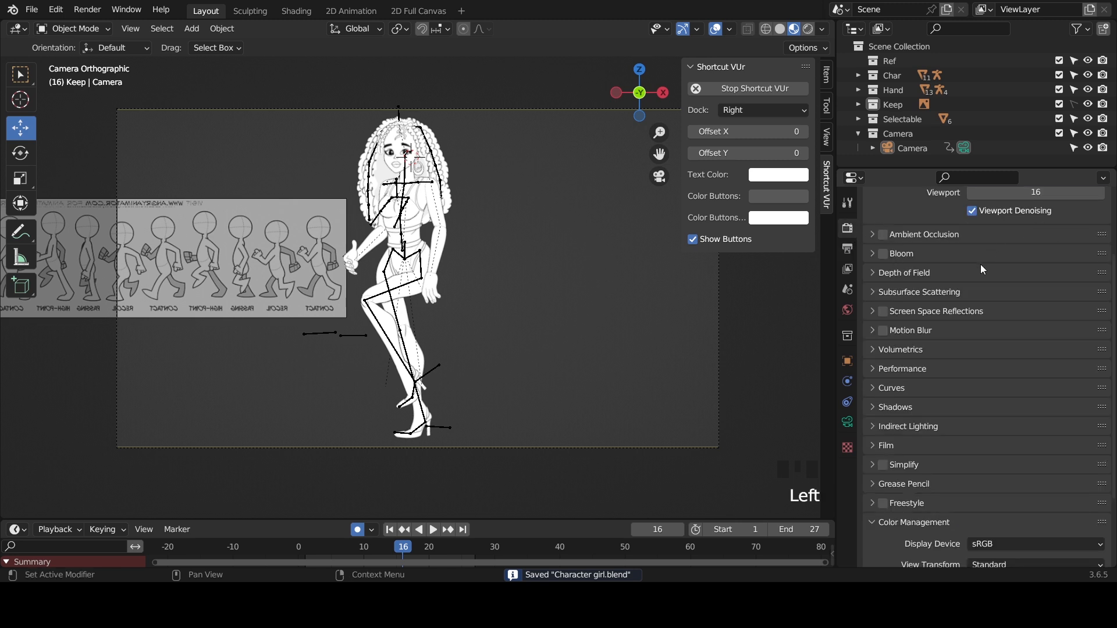
{"action": "scroll", "coordinate": [982, 269], "scroll_direction": "up", "scroll_amount": 6}
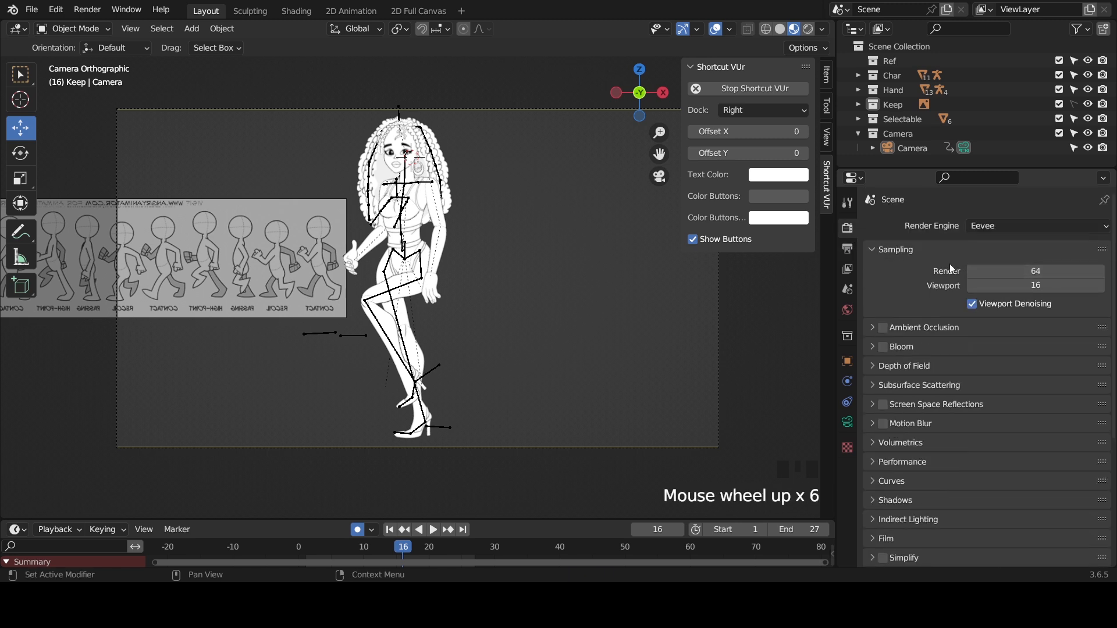
{"action": "left_click", "coordinate": [1008, 226]}
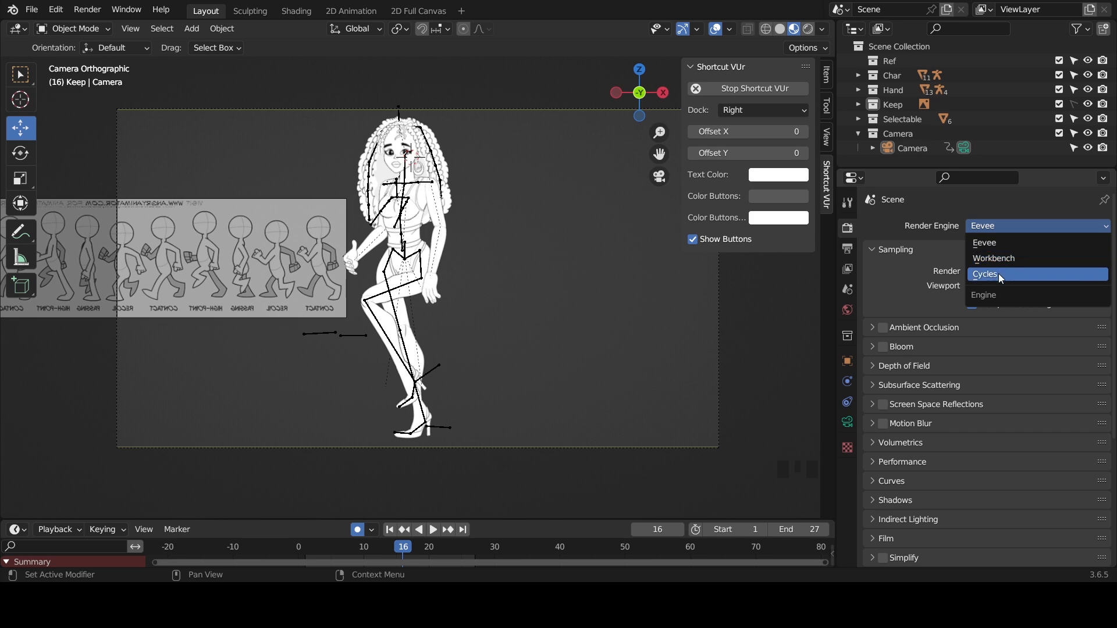
{"action": "left_click", "coordinate": [994, 244]}
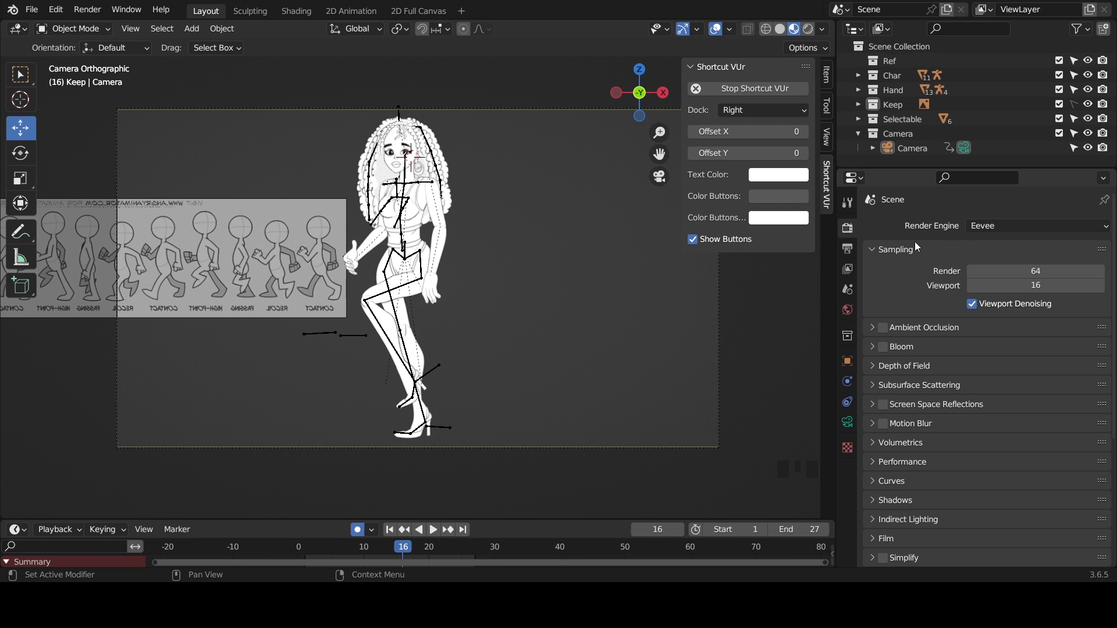
{"action": "left_click", "coordinate": [848, 249]}
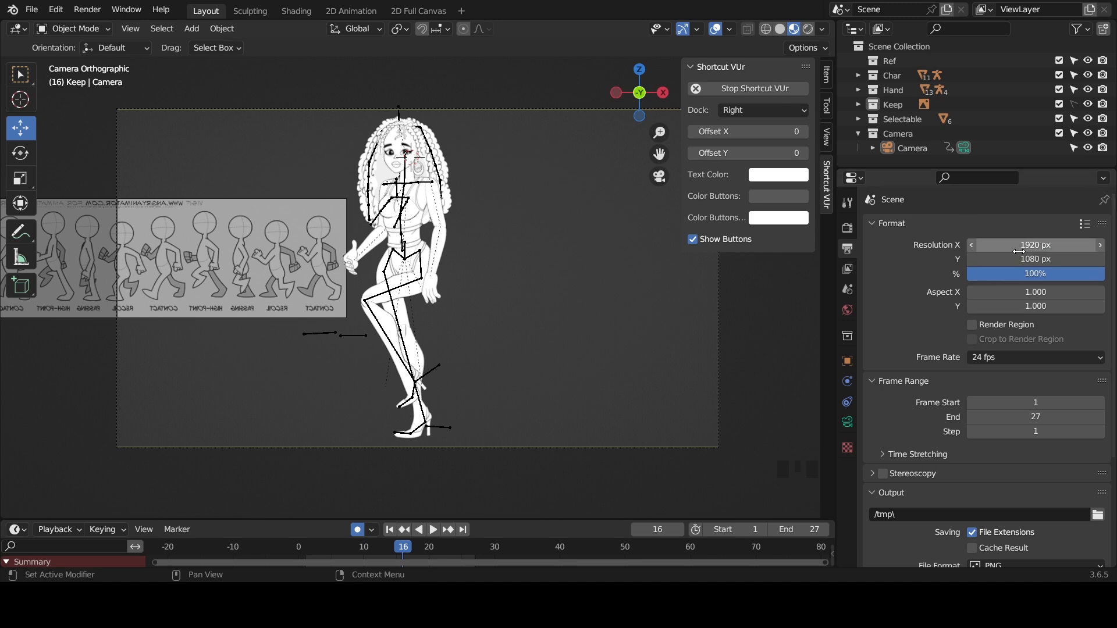
- Try to change the X and Y output resolution together, and undo the edit
{"action": "left_click_drag", "start_coordinate": [1034, 245], "coordinate": [1050, 261]}
{"action": "key", "text": "ctrl+z"}
{"action": "key", "text": "ctrl+z"}
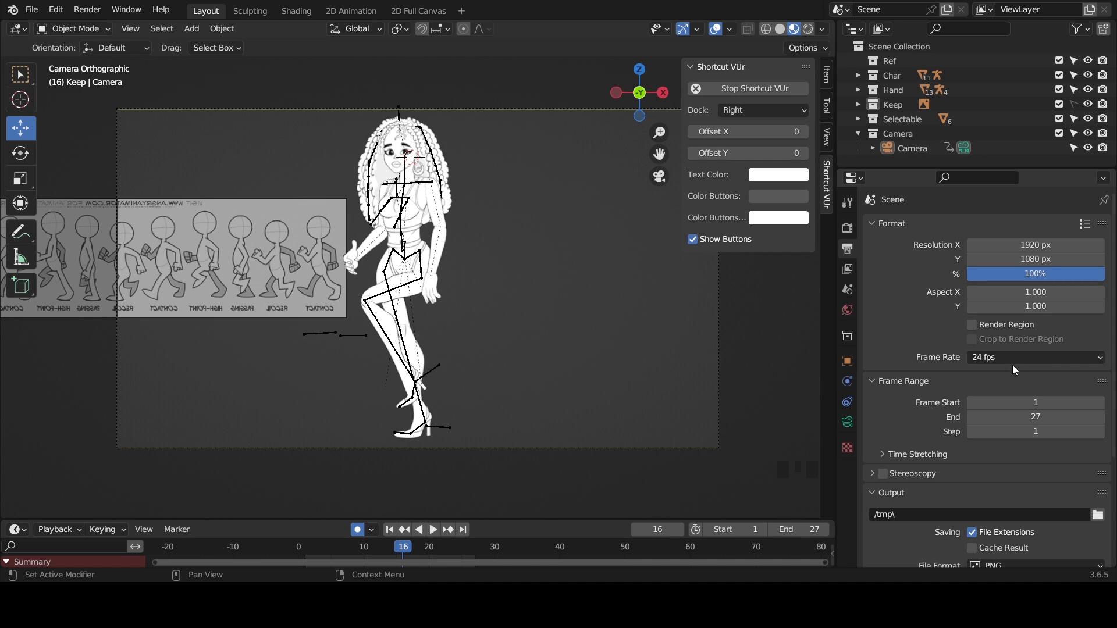
- Set the output path to the Character folder inside Cutout\char and save the file
{"action": "scroll", "coordinate": [910, 373], "scroll_direction": "down", "scroll_amount": 3}
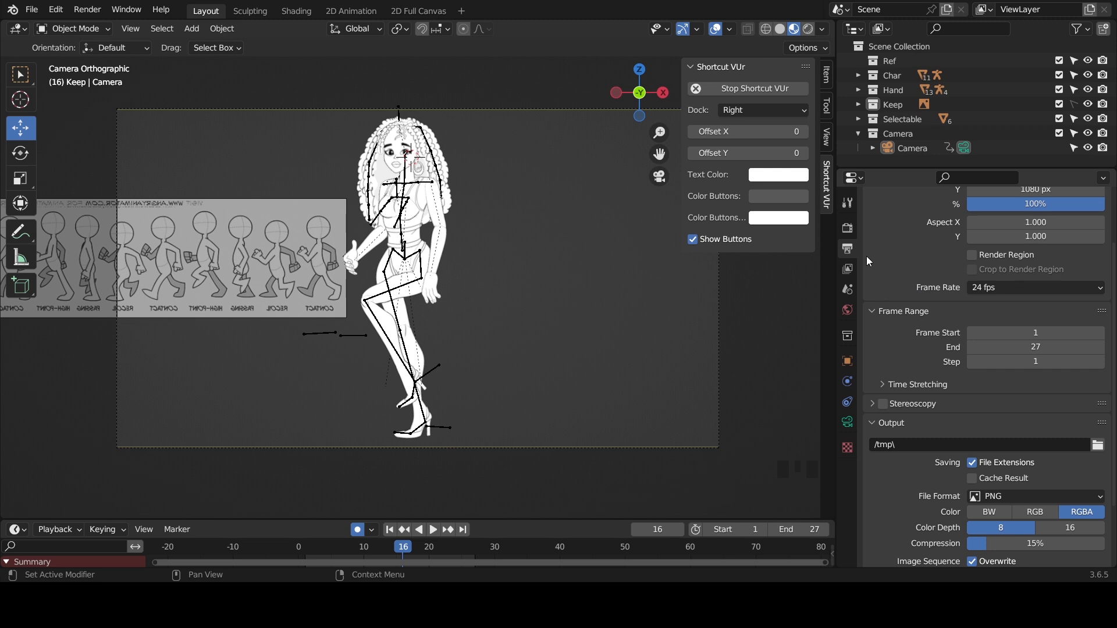
{"action": "scroll", "coordinate": [903, 488], "scroll_direction": "down", "scroll_amount": 3}
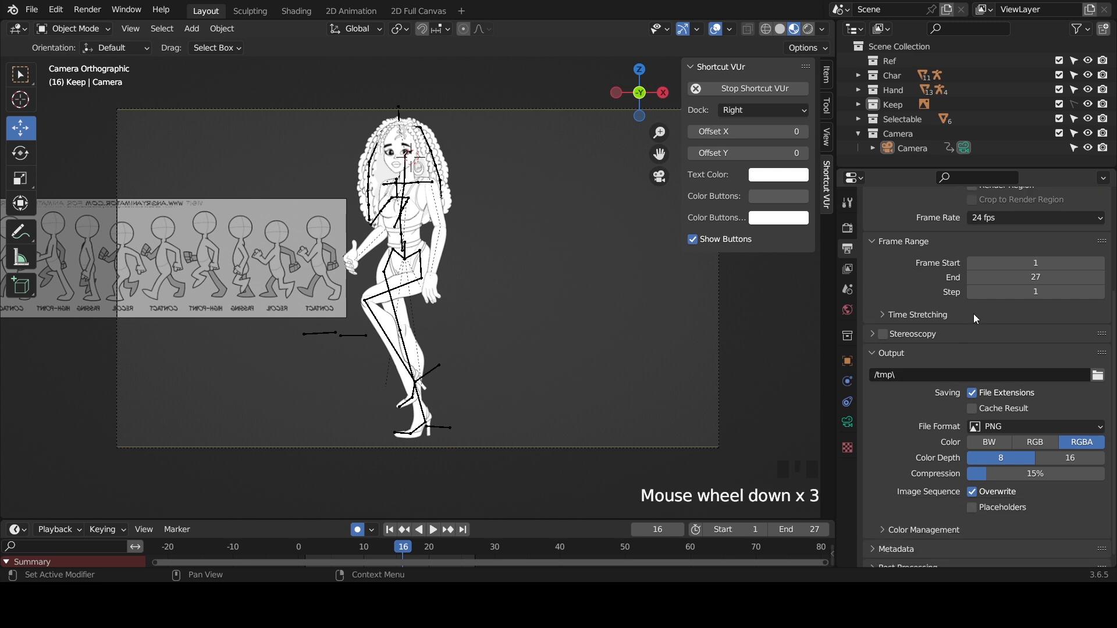
{"action": "left_click", "coordinate": [1100, 375]}
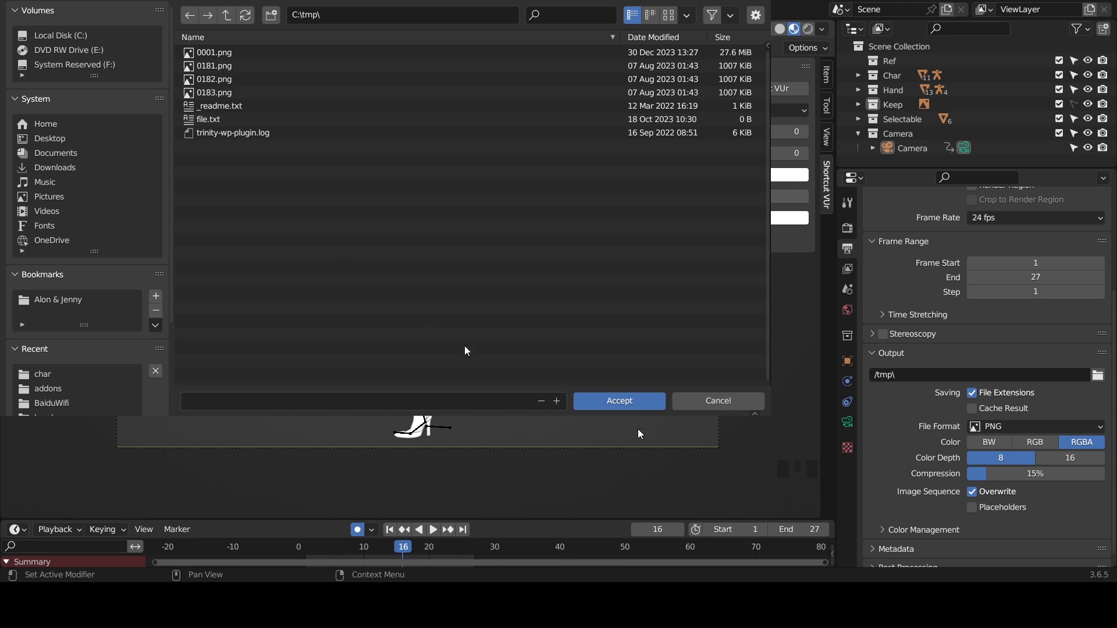
{"action": "left_click", "coordinate": [600, 400]}
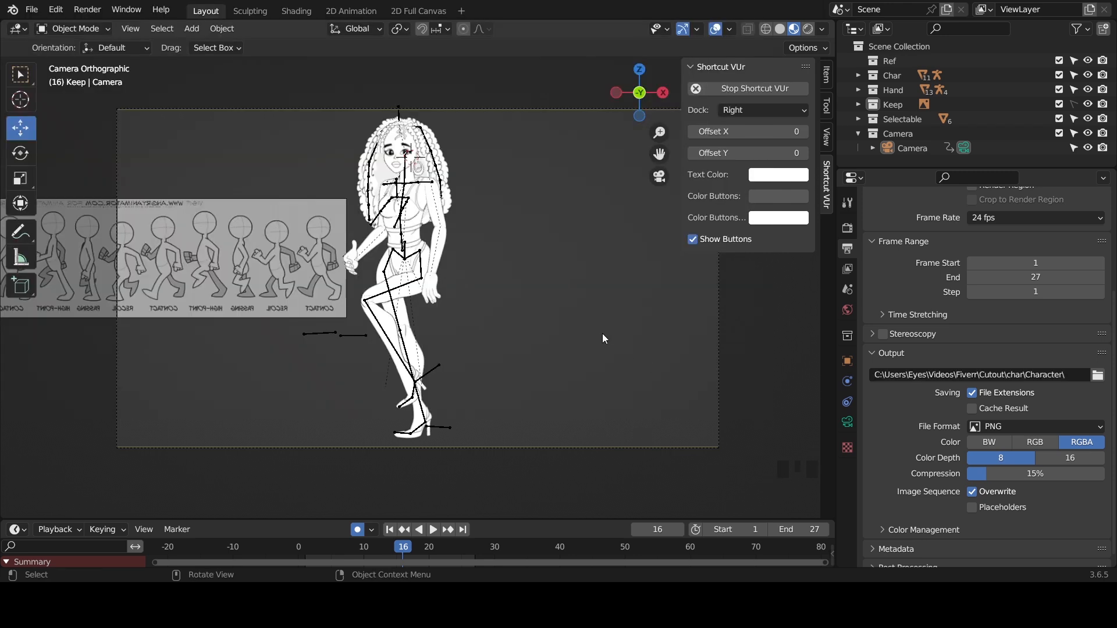
{"action": "key", "text": "ctrl+s"}
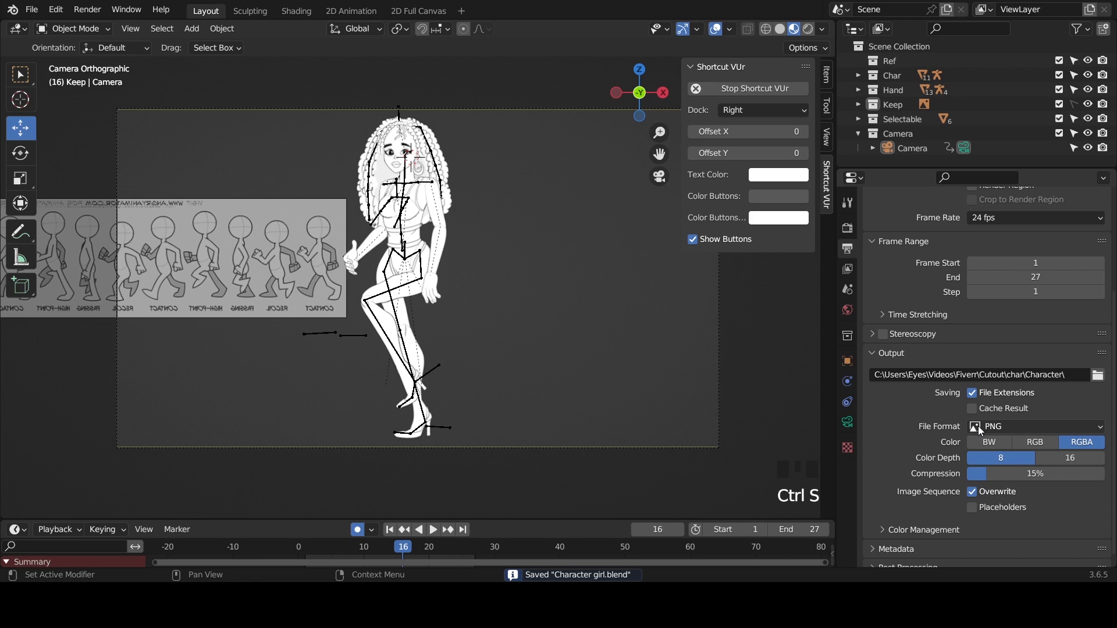
- Examine the available image and movie output file formats, leaving the format as PNG
{"action": "scroll", "coordinate": [910, 410], "scroll_direction": "down", "scroll_amount": 3}
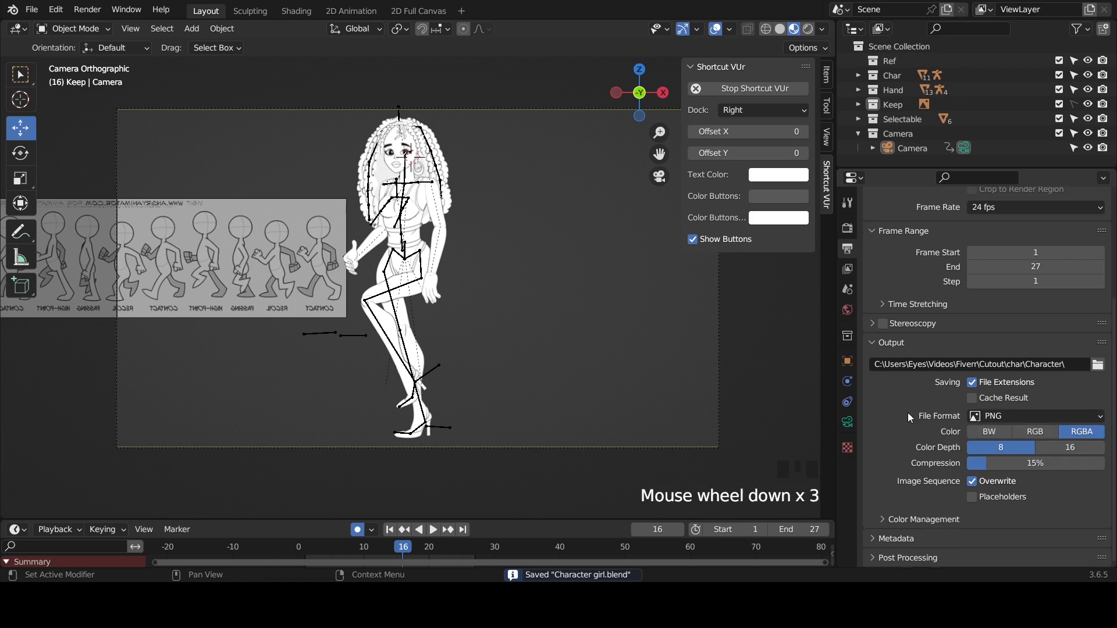
{"action": "left_click", "coordinate": [1054, 417]}
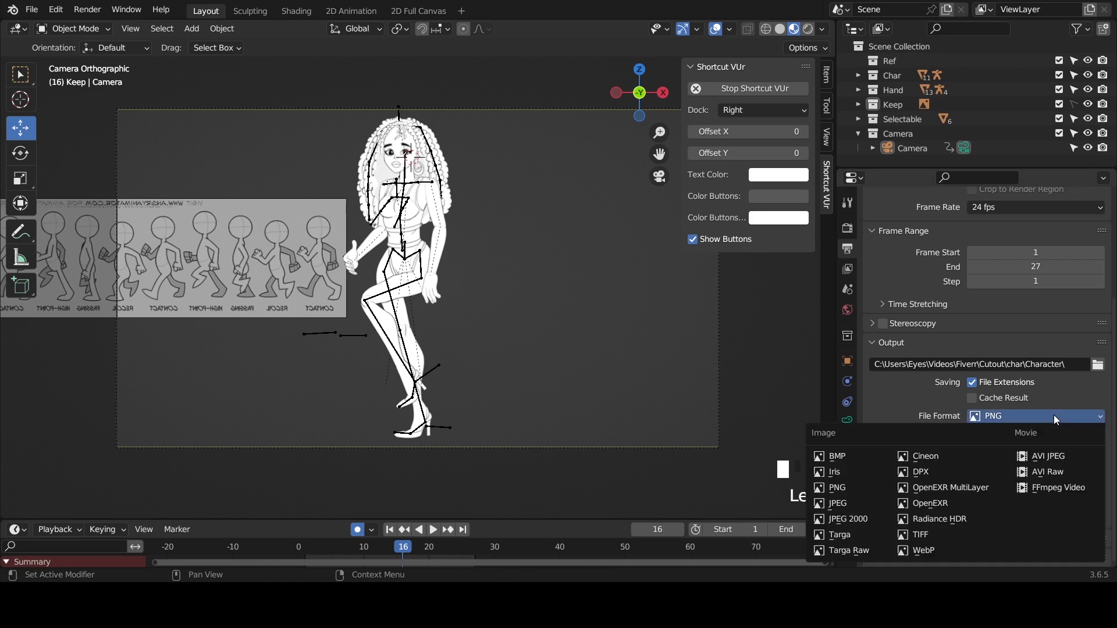
{"action": "left_click", "coordinate": [994, 418]}
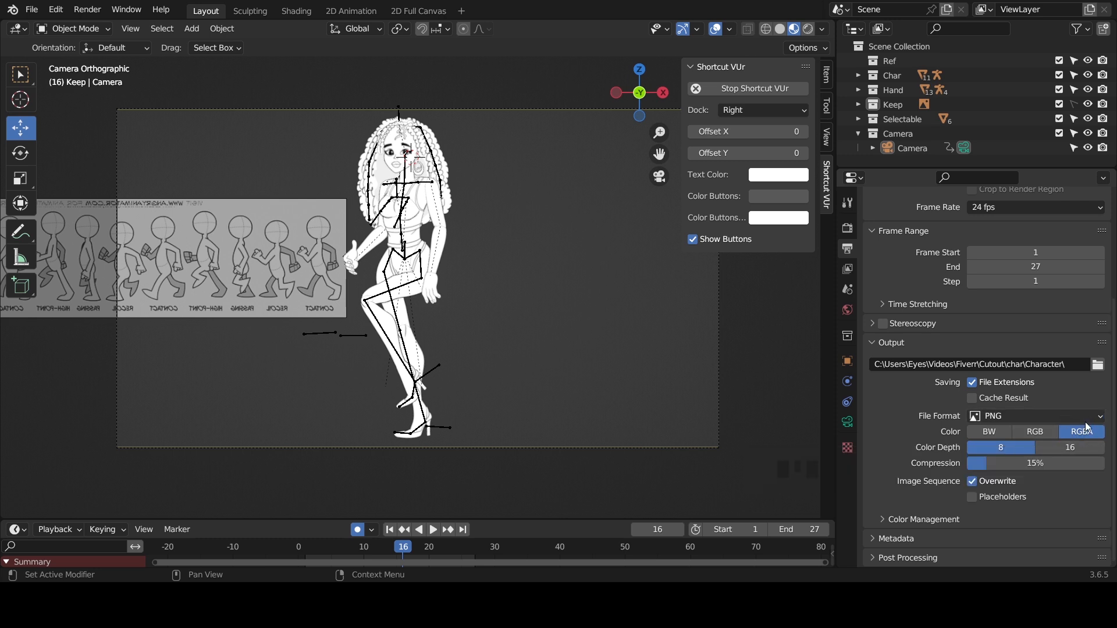
- Set the output file format to WebP and save the file
{"action": "scroll", "coordinate": [1080, 422], "scroll_direction": "down", "scroll_amount": 3}
{"action": "left_click", "coordinate": [1037, 416]}
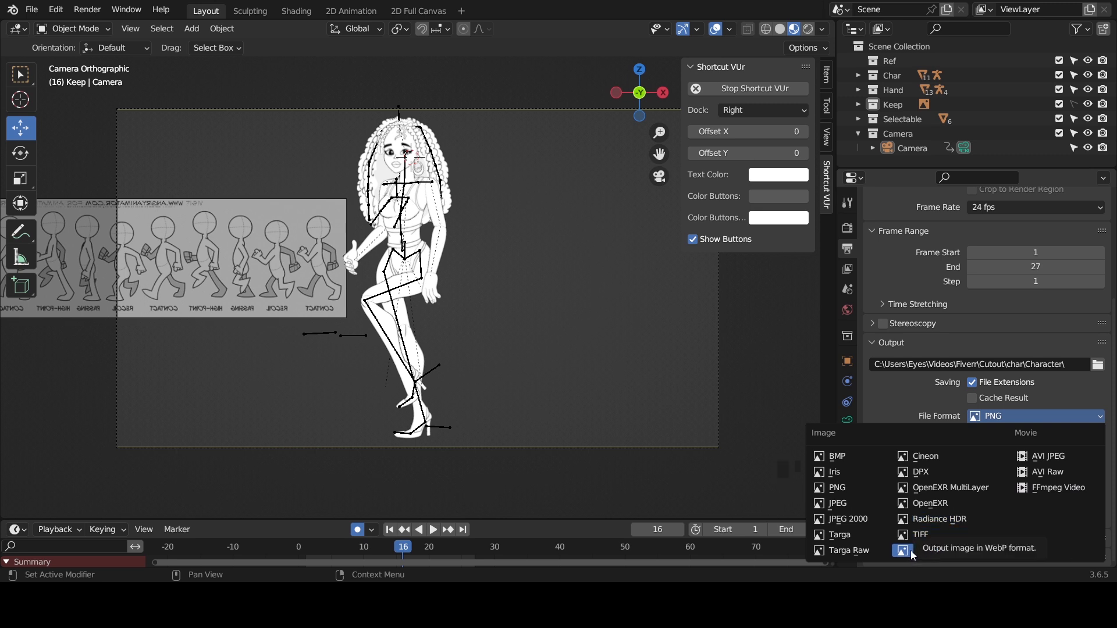
{"action": "left_click", "coordinate": [925, 548]}
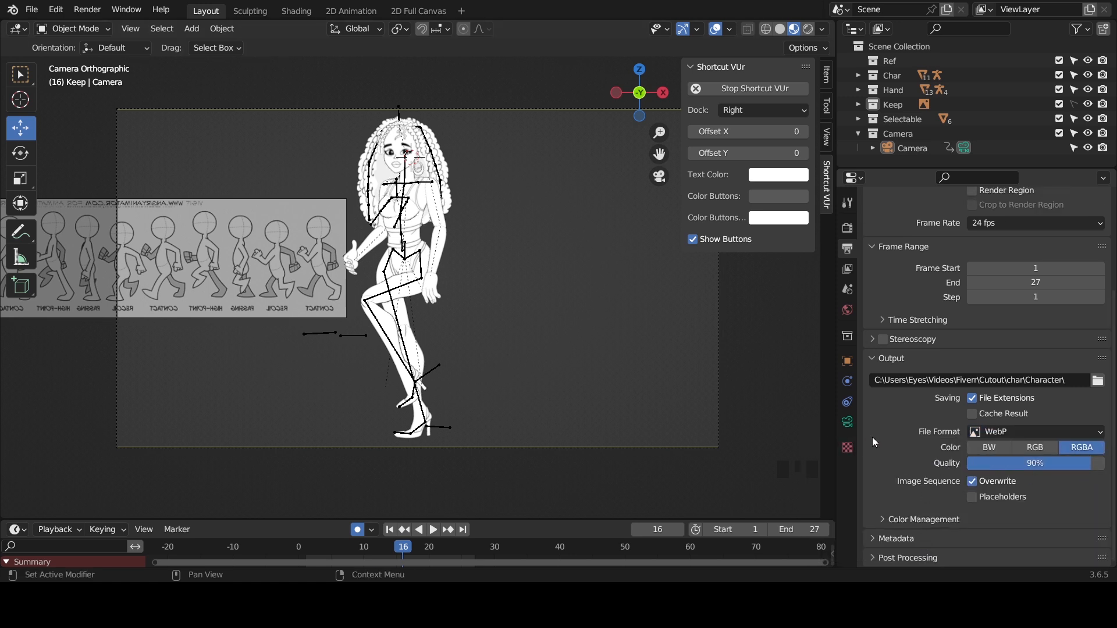
{"action": "scroll", "coordinate": [870, 436], "scroll_direction": "down", "scroll_amount": 3}
{"action": "scroll", "coordinate": [861, 435], "scroll_direction": "down", "scroll_amount": 3}
{"action": "scroll", "coordinate": [880, 446], "scroll_direction": "up", "scroll_amount": 2}
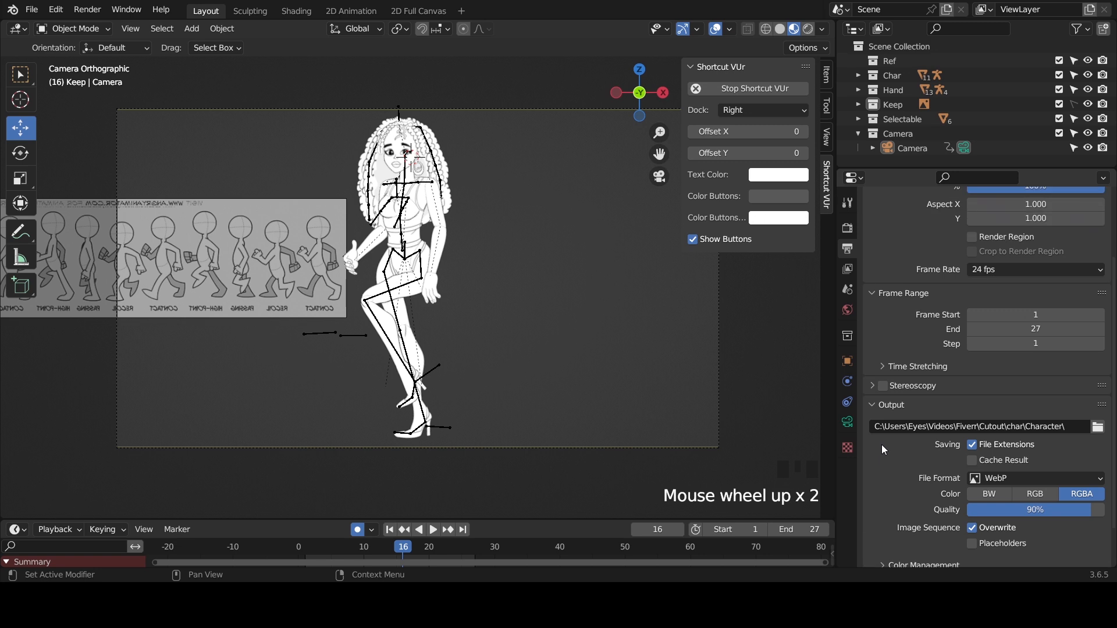
{"action": "scroll", "coordinate": [882, 445], "scroll_direction": "up", "scroll_amount": 2}
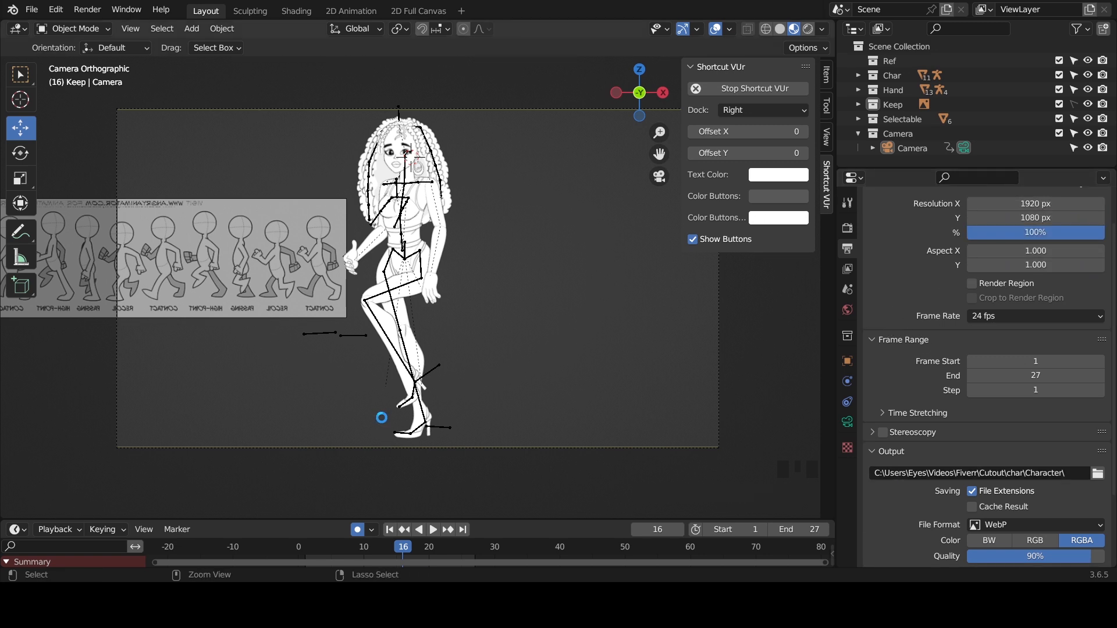
{"action": "key", "text": "ctrl+s"}
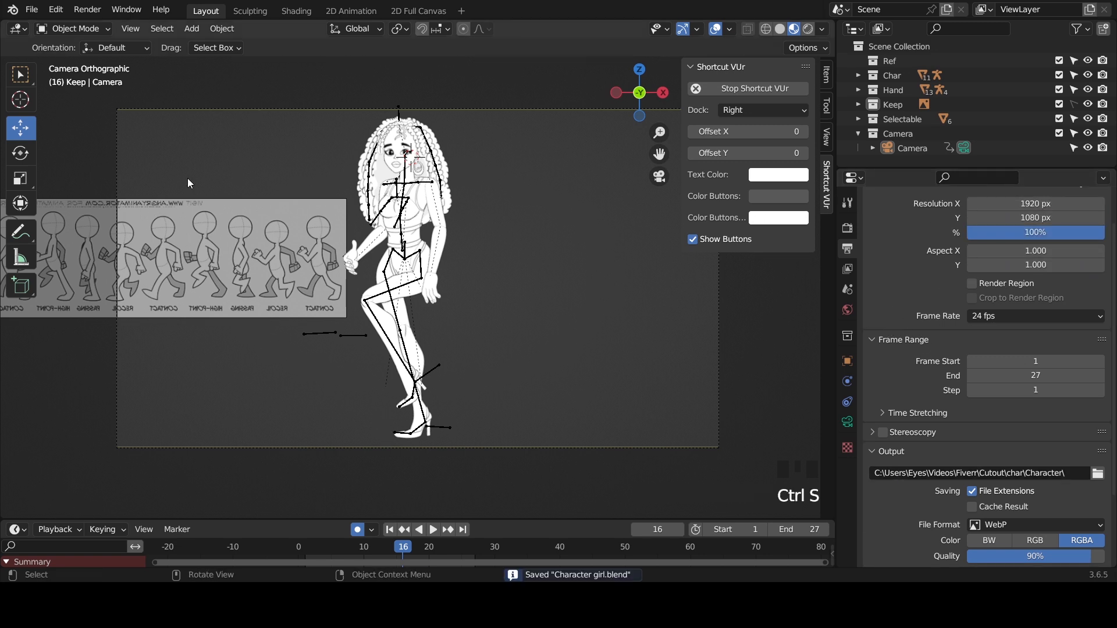
- Render the walk animation with the current output settings
{"action": "left_click", "coordinate": [93, 11]}
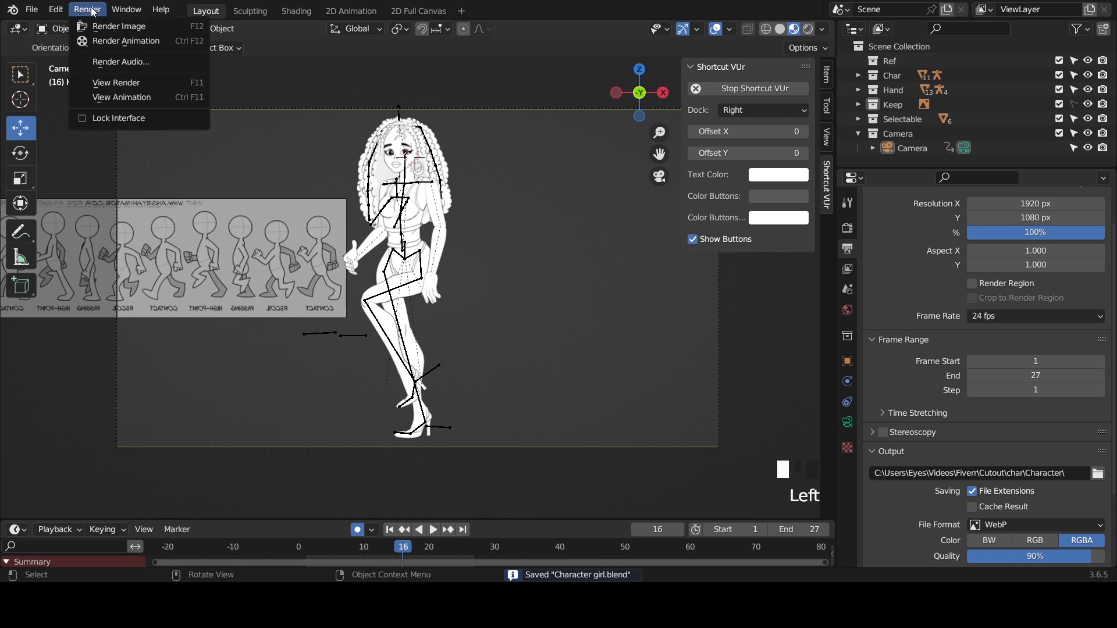
{"action": "left_click", "coordinate": [113, 41]}
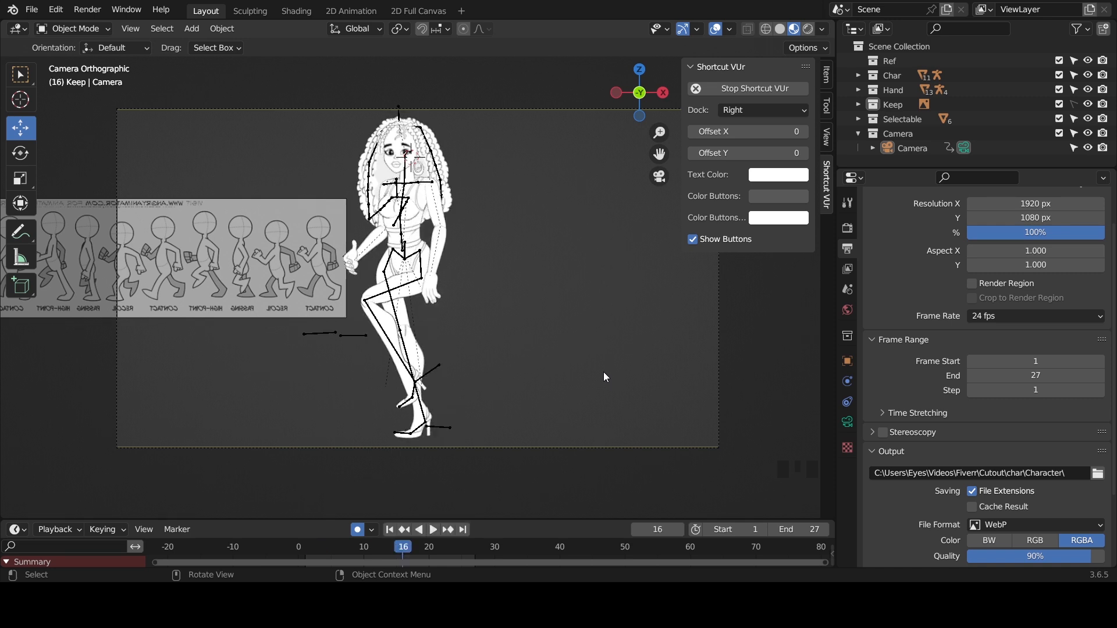
{"action": "left_click", "coordinate": [243, 251]}
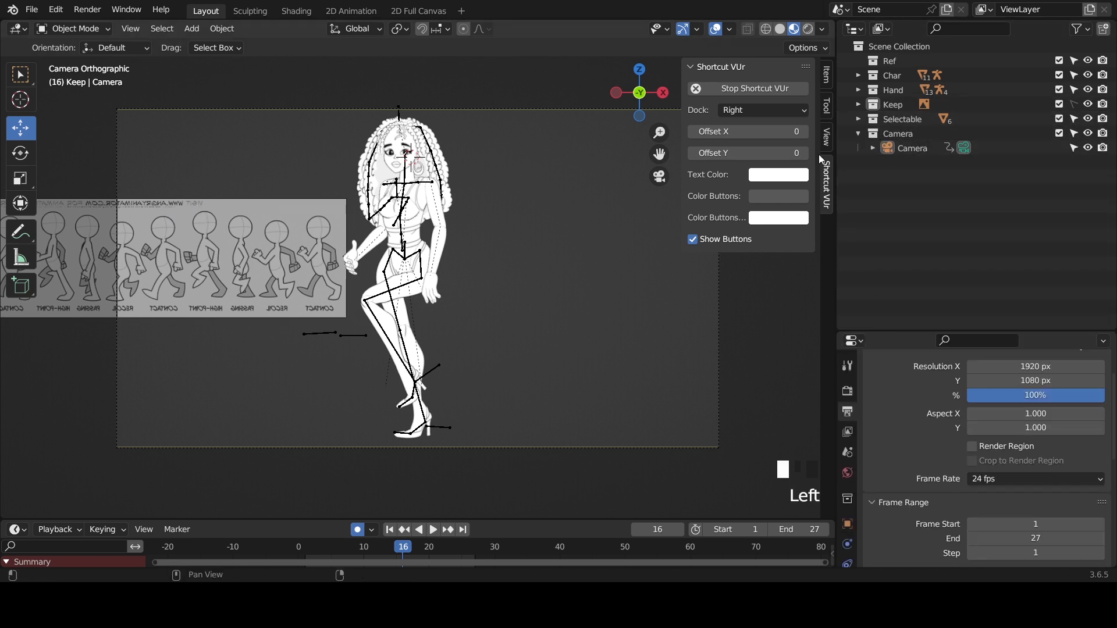
- Exclude the Full object in the Char collection from renders and keep it hidden in the viewport
{"action": "left_click", "coordinate": [854, 78]}
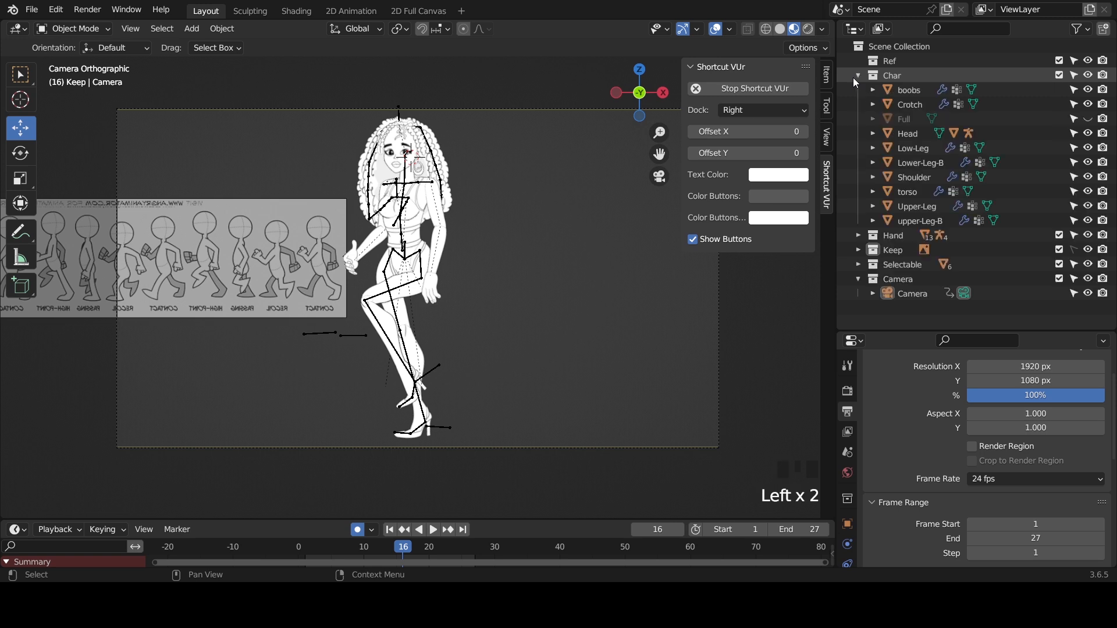
{"action": "left_click", "coordinate": [911, 120]}
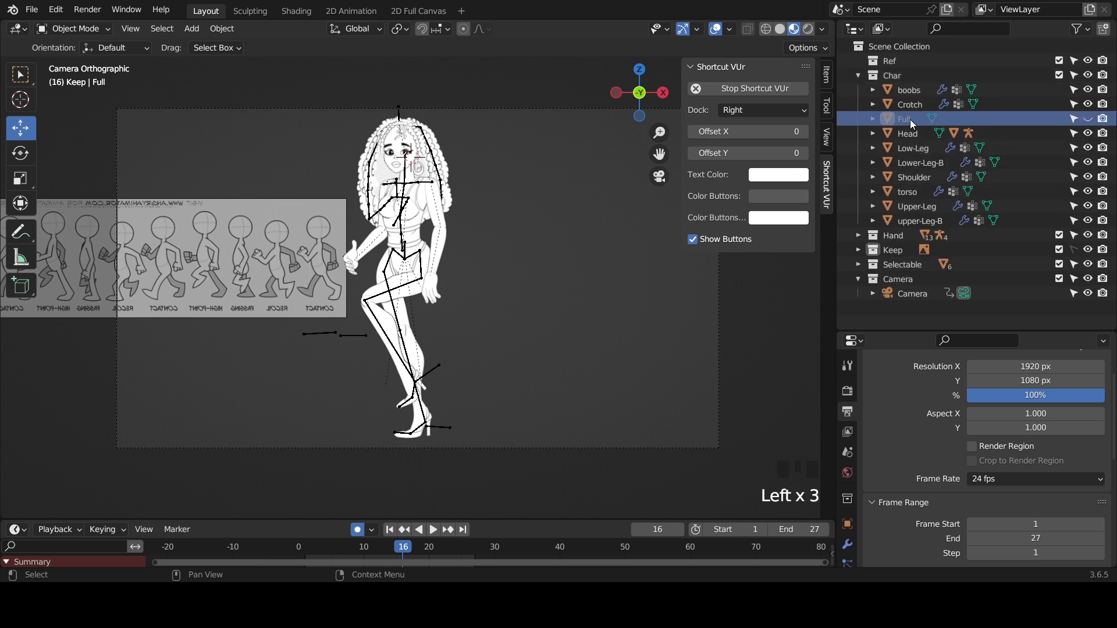
{"action": "left_click", "coordinate": [1088, 119]}
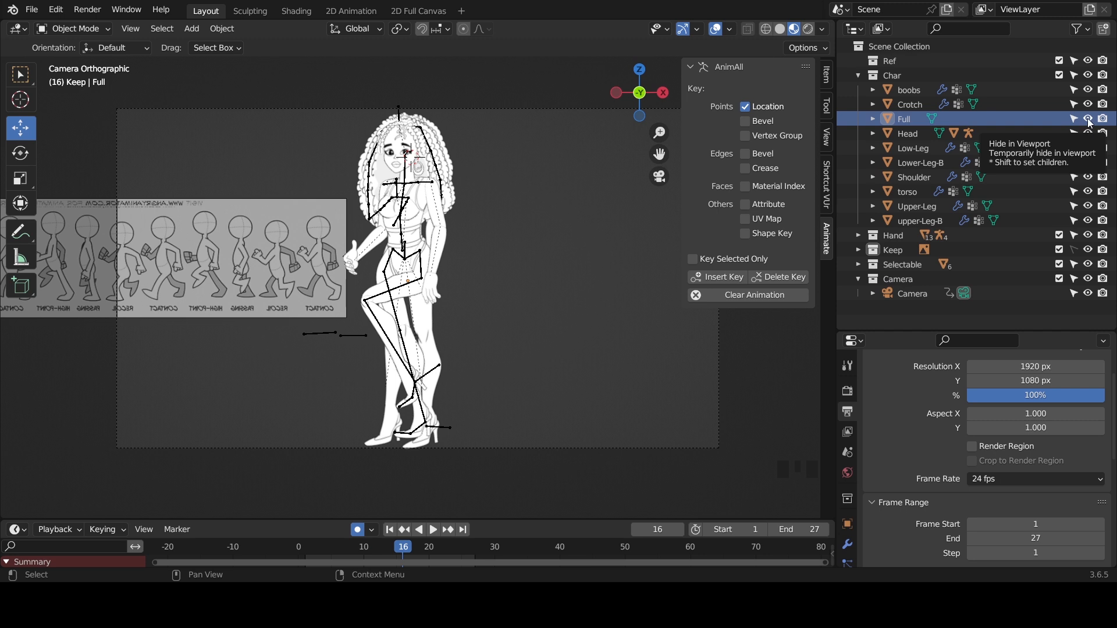
{"action": "left_click", "coordinate": [1089, 120]}
{"action": "left_click", "coordinate": [1090, 120]}
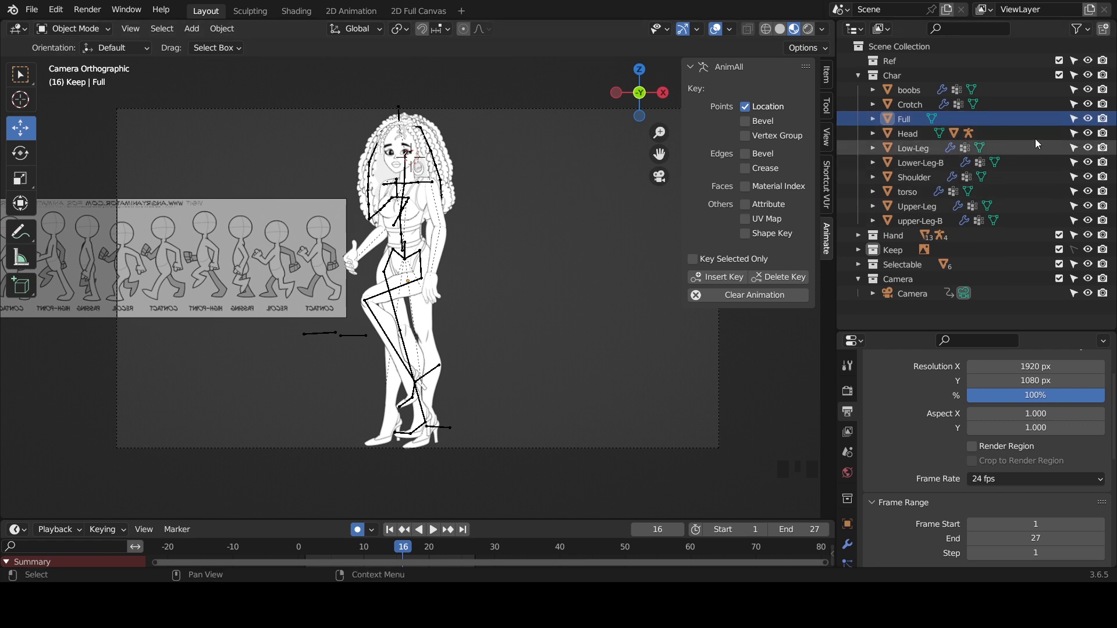
{"action": "left_click", "coordinate": [1104, 119]}
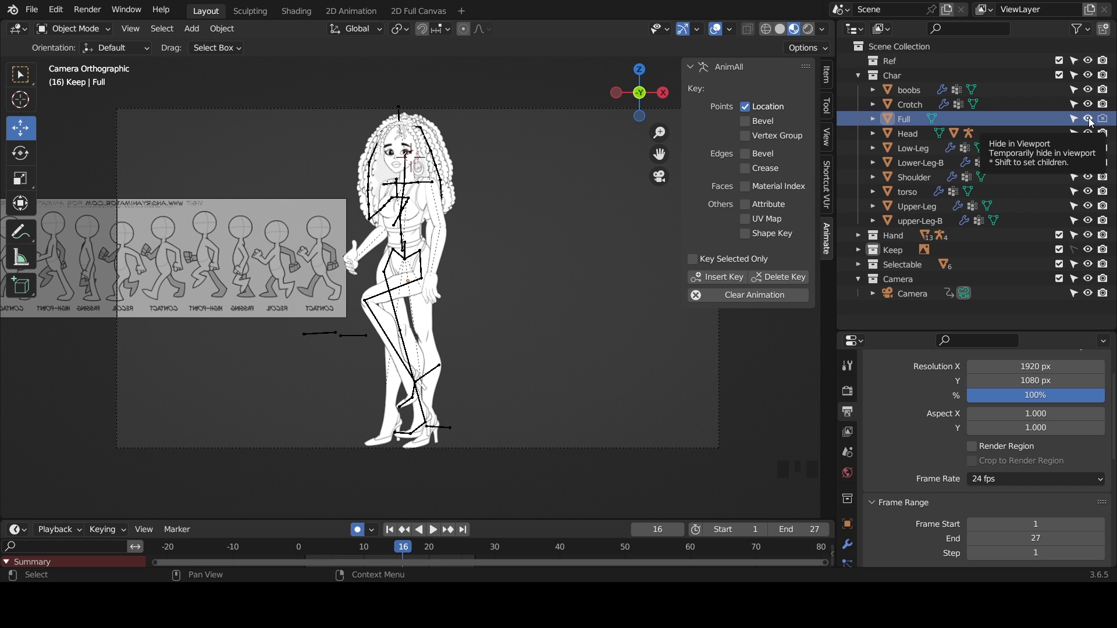
{"action": "left_click", "coordinate": [1089, 120]}
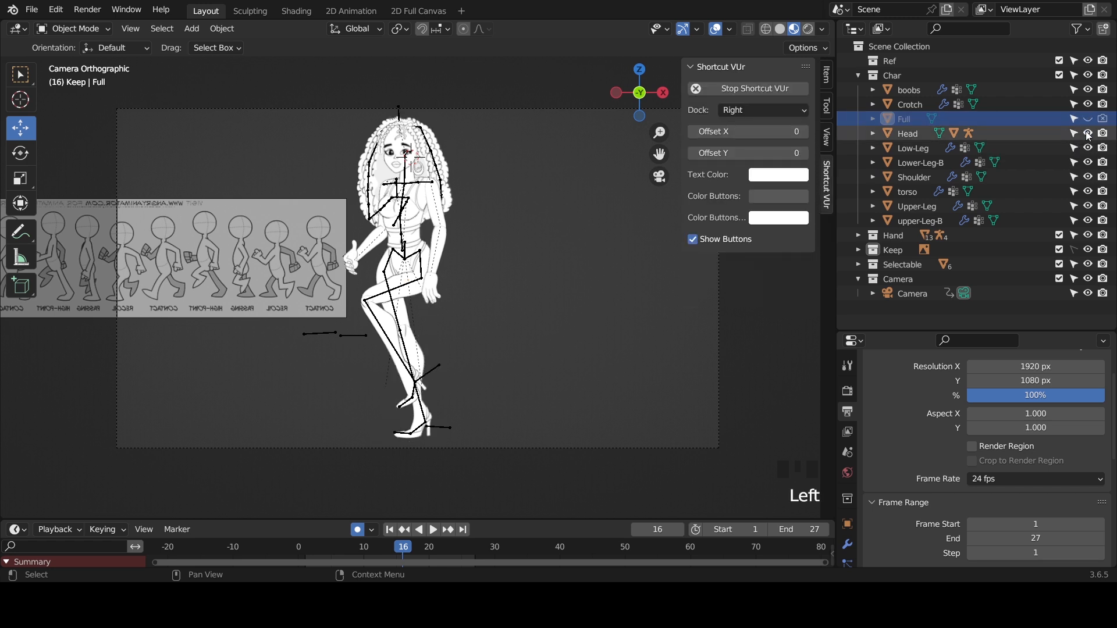
- Expand the Hand, Keep and Selectable collections and examine the render visibility of their objects
{"action": "left_click", "coordinate": [858, 235]}
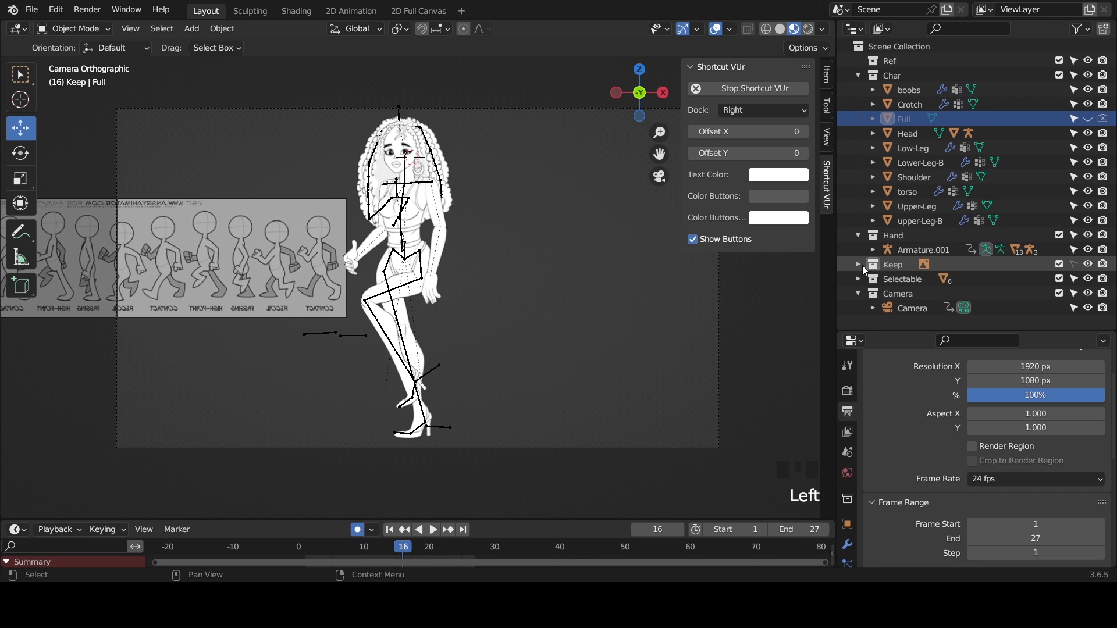
{"action": "left_click", "coordinate": [861, 264]}
{"action": "left_click", "coordinate": [859, 264]}
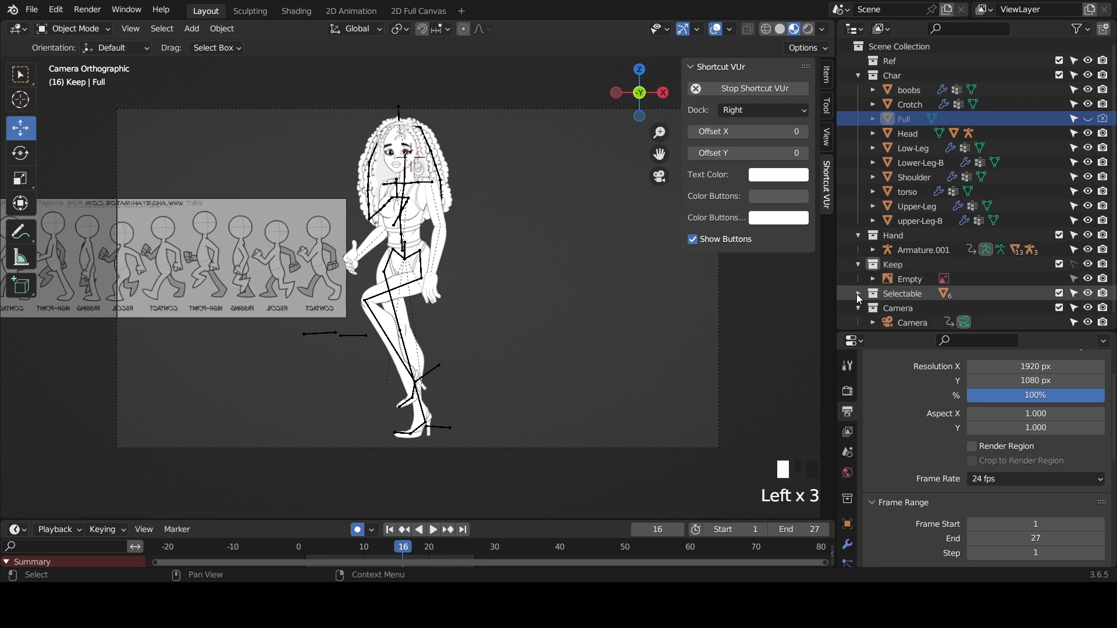
{"action": "left_click", "coordinate": [858, 294]}
{"action": "scroll", "coordinate": [946, 269], "scroll_direction": "down", "scroll_amount": 3}
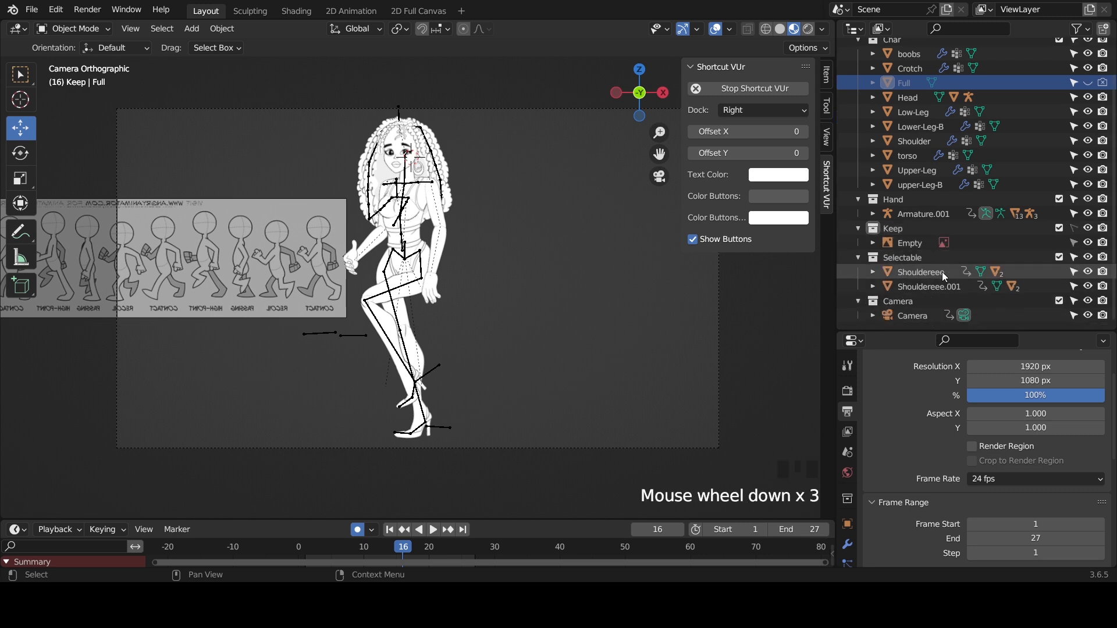
{"action": "left_click", "coordinate": [859, 300]}
{"action": "scroll", "coordinate": [943, 209], "scroll_direction": "up", "scroll_amount": 3}
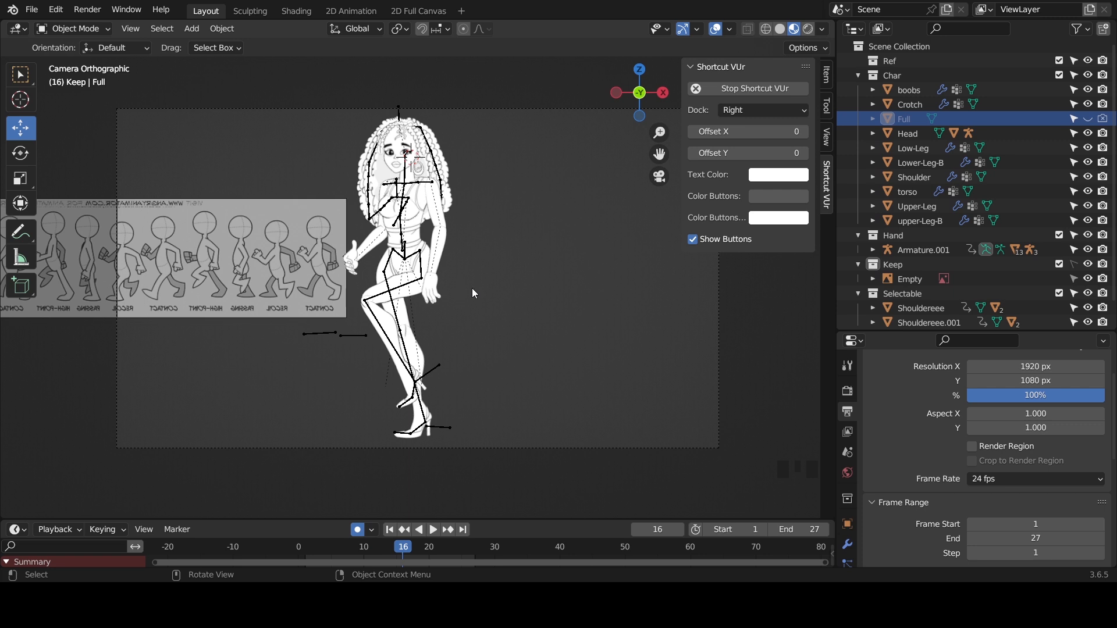
{"action": "left_click", "coordinate": [87, 10]}
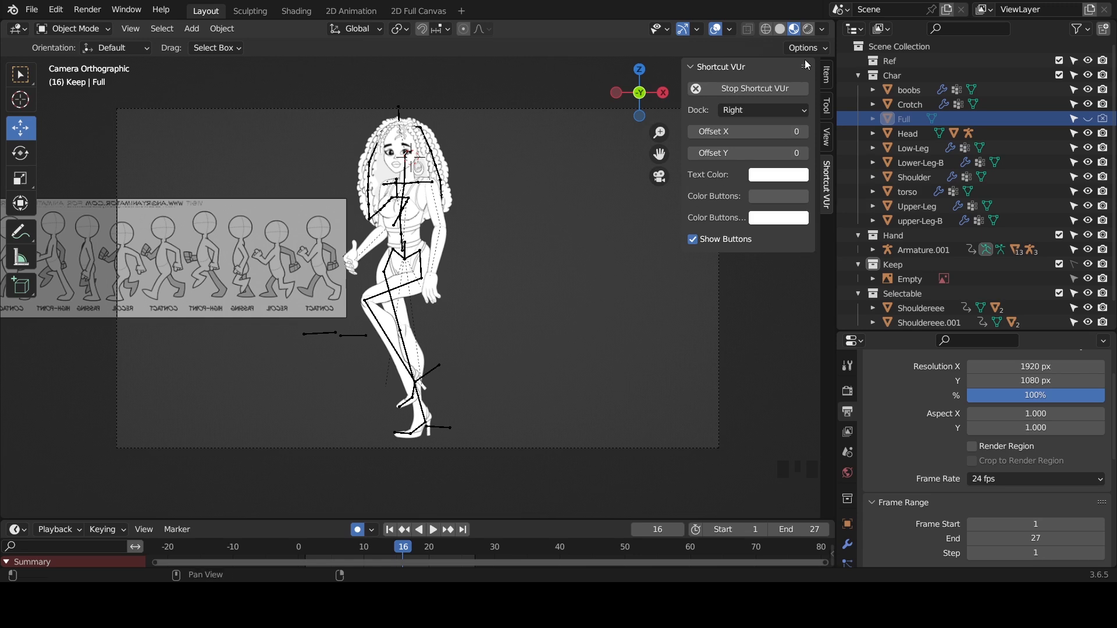
- Examine the output's Color Management, Post Processing and Metadata settings
{"action": "scroll", "coordinate": [933, 420], "scroll_direction": "down", "scroll_amount": 15}
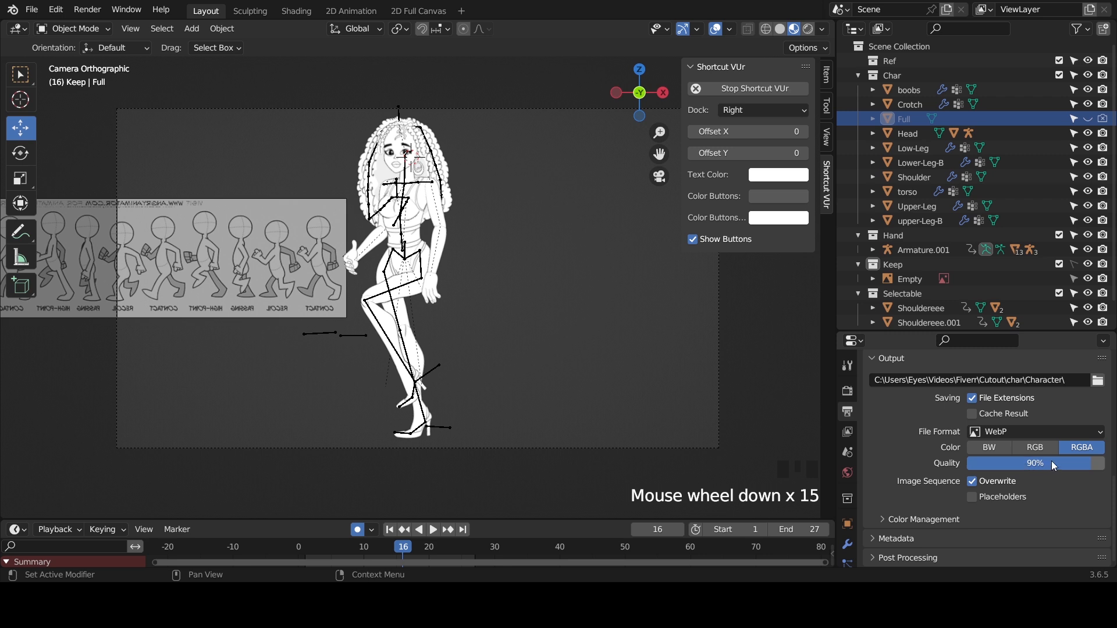
{"action": "scroll", "coordinate": [934, 540], "scroll_direction": "down", "scroll_amount": 2}
{"action": "left_click", "coordinate": [927, 519]}
{"action": "scroll", "coordinate": [918, 507], "scroll_direction": "down", "scroll_amount": 4}
{"action": "scroll", "coordinate": [917, 507], "scroll_direction": "down", "scroll_amount": 7}
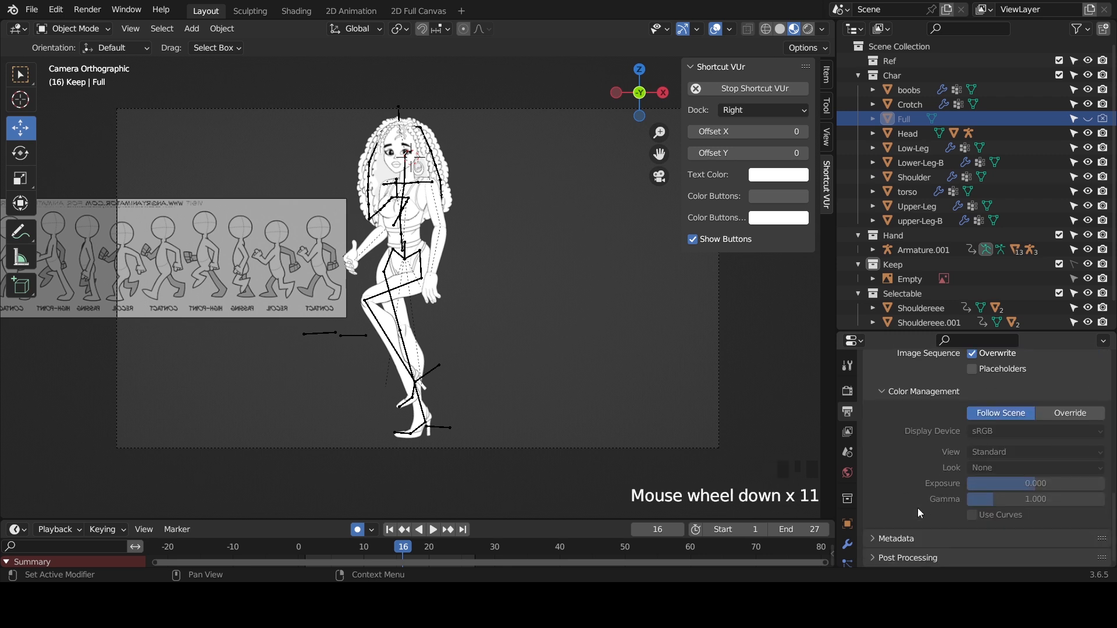
{"action": "left_click", "coordinate": [911, 553]}
{"action": "scroll", "coordinate": [914, 544], "scroll_direction": "down", "scroll_amount": 7}
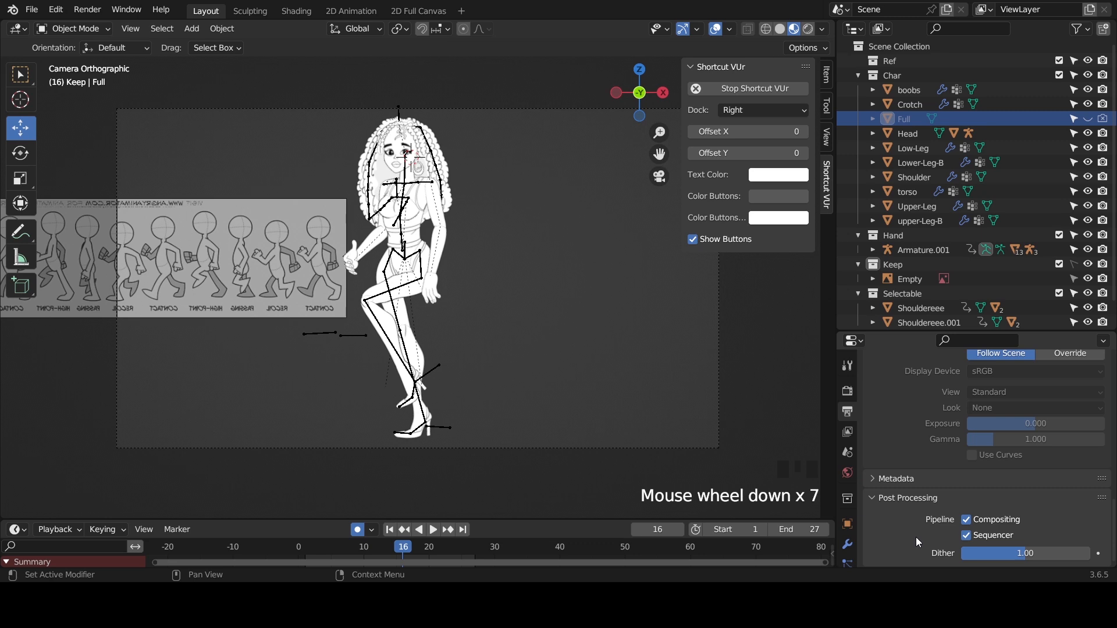
{"action": "left_click", "coordinate": [919, 481]}
{"action": "scroll", "coordinate": [892, 529], "scroll_direction": "down", "scroll_amount": 7}
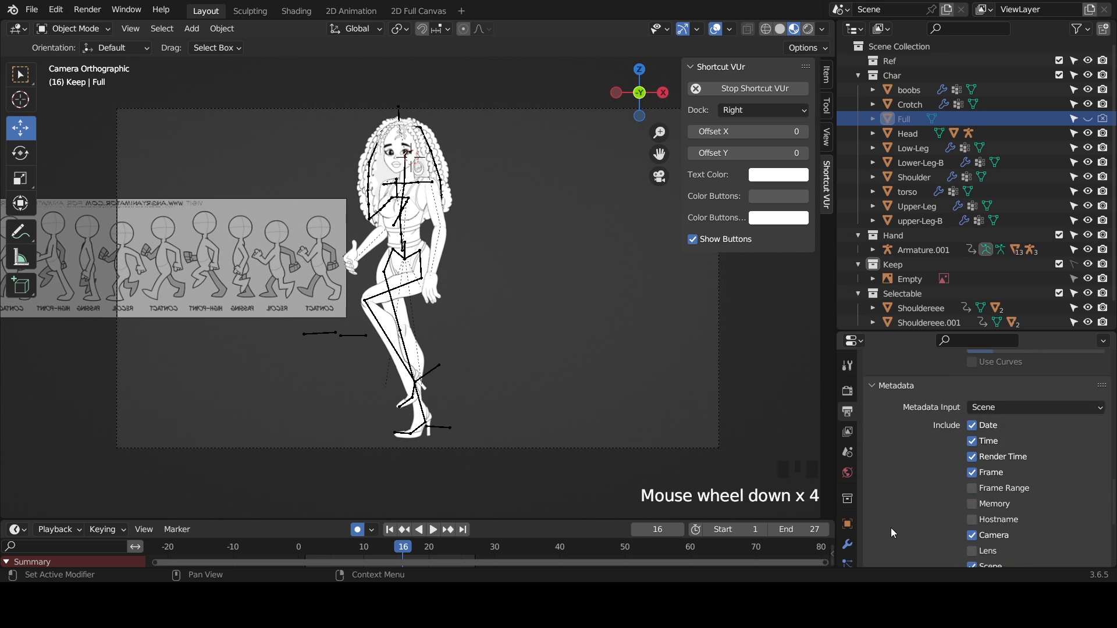
{"action": "scroll", "coordinate": [892, 530], "scroll_direction": "up", "scroll_amount": 6}
{"action": "scroll", "coordinate": [890, 530], "scroll_direction": "up", "scroll_amount": 10}
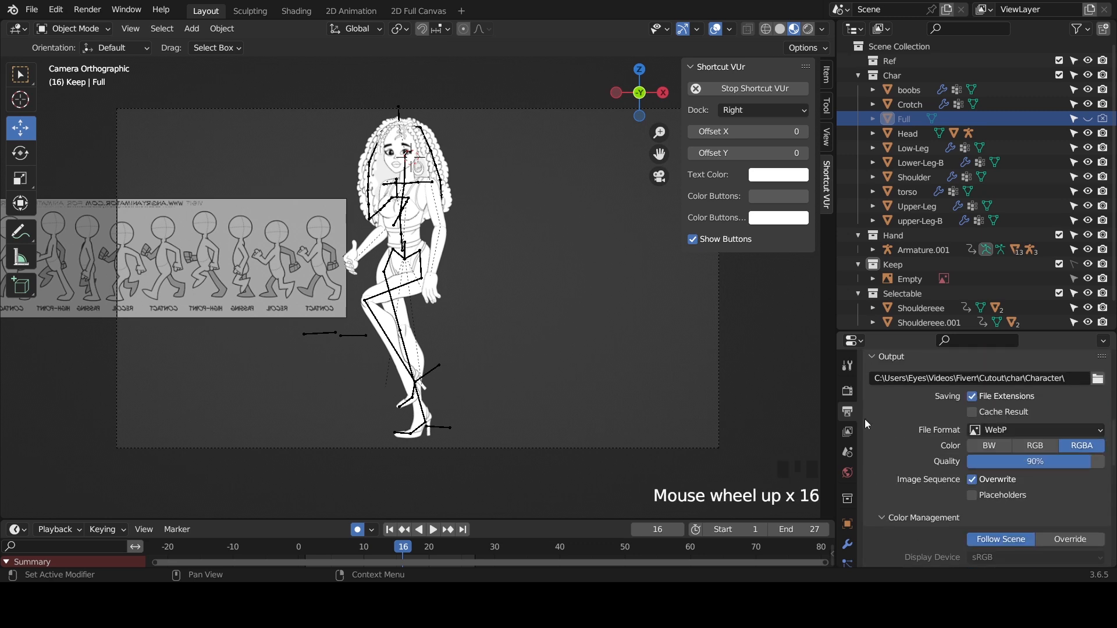
- Enlarge the properties area and set the output file format to PNG
{"action": "left_click_drag", "start_coordinate": [882, 330], "coordinate": [883, 155]}
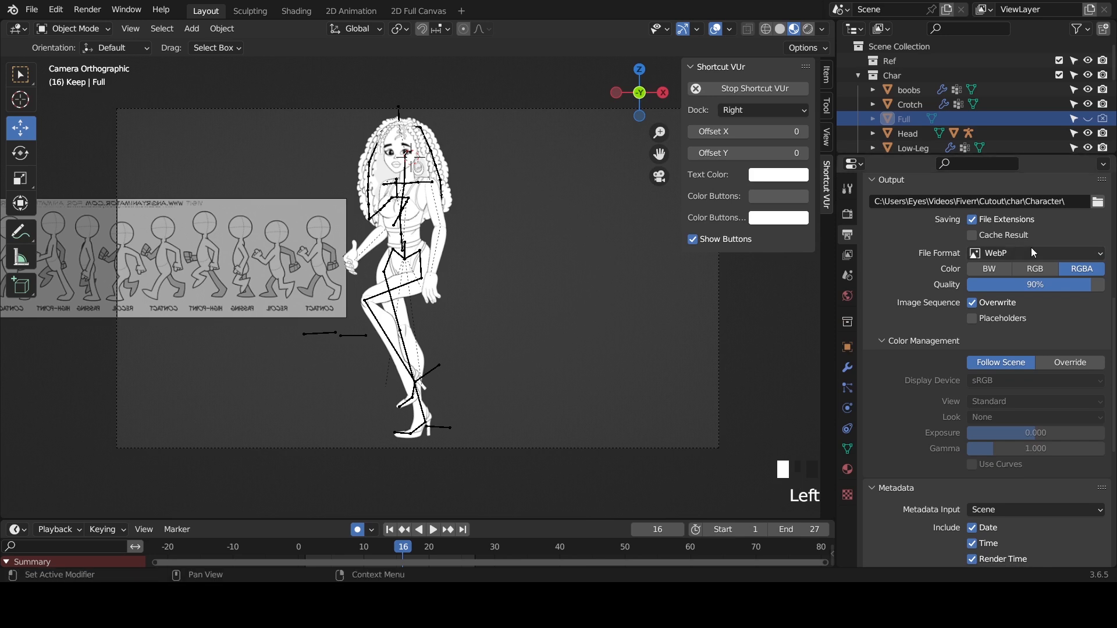
{"action": "left_click", "coordinate": [1012, 252]}
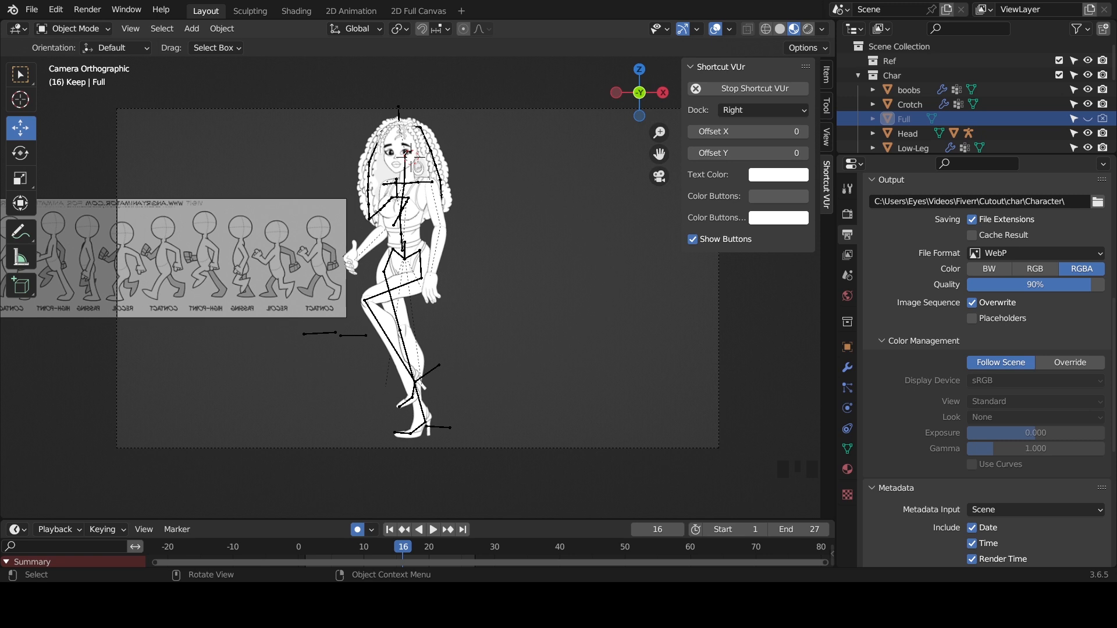
{"action": "key", "text": "shift"}
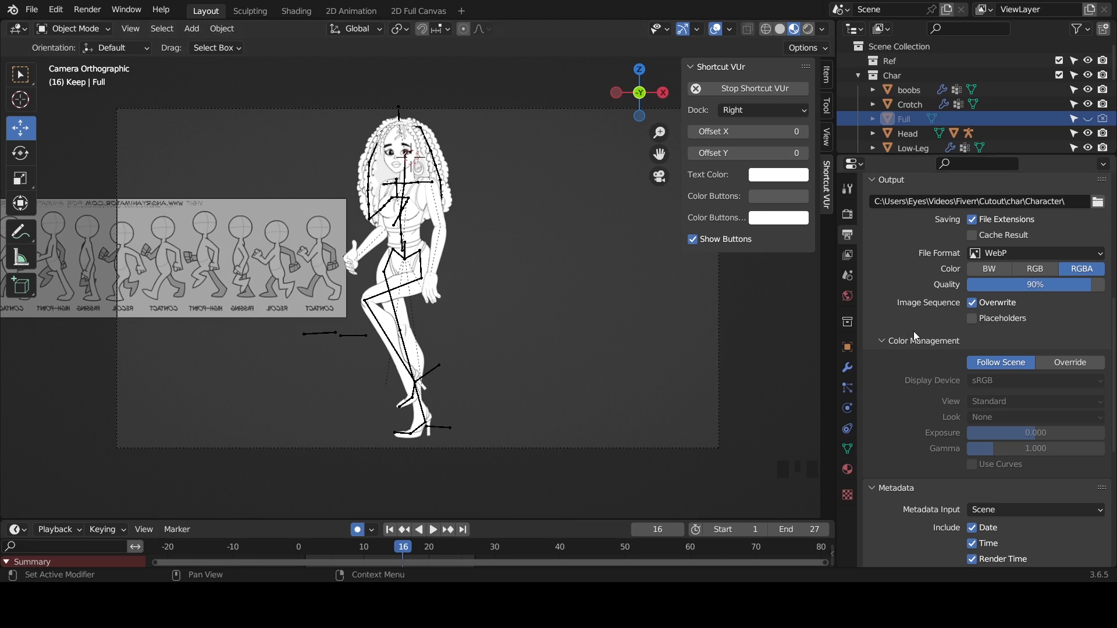
{"action": "left_click", "coordinate": [1008, 251]}
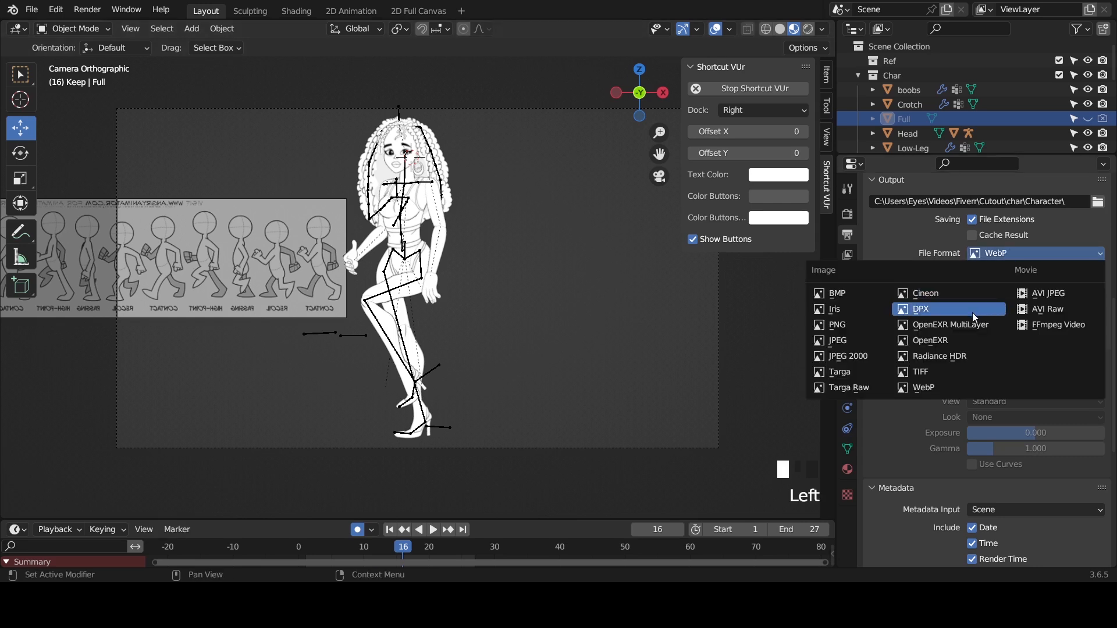
{"action": "left_click", "coordinate": [864, 326]}
- Collapse the Metadata and Post Processing sections of the output settings
{"action": "scroll", "coordinate": [888, 371], "scroll_direction": "down", "scroll_amount": 14}
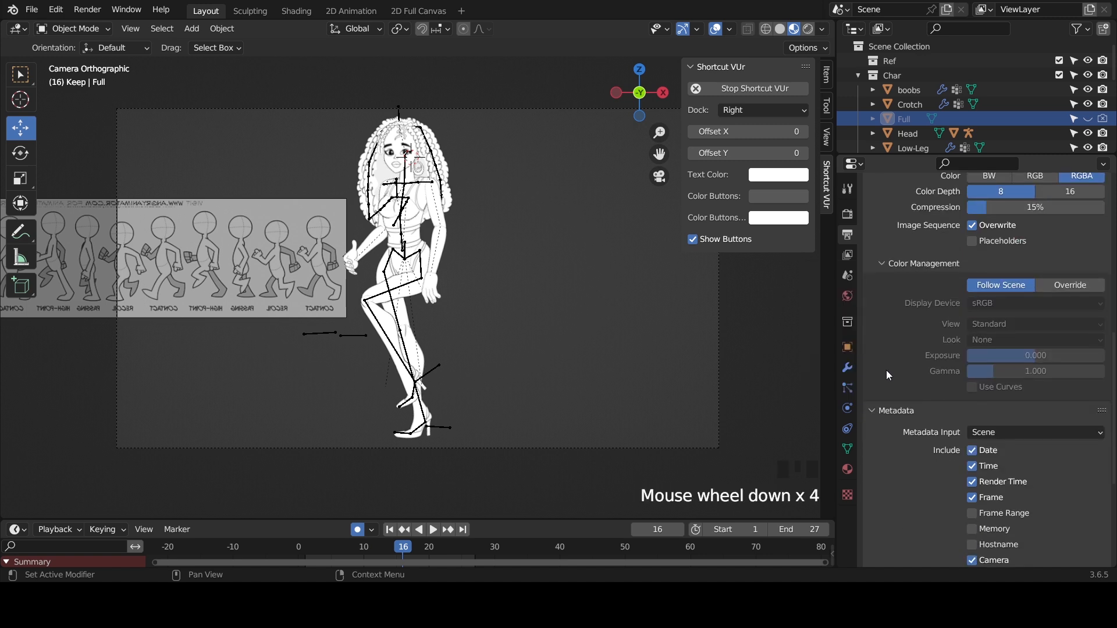
{"action": "scroll", "coordinate": [889, 370], "scroll_direction": "down", "scroll_amount": 1}
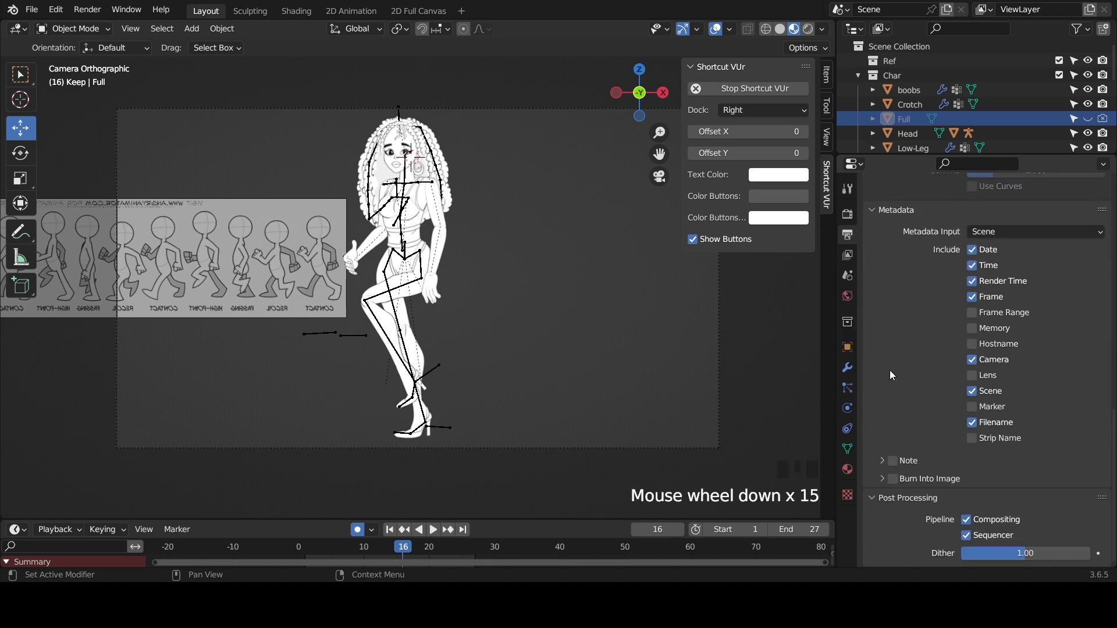
{"action": "left_click", "coordinate": [887, 213]}
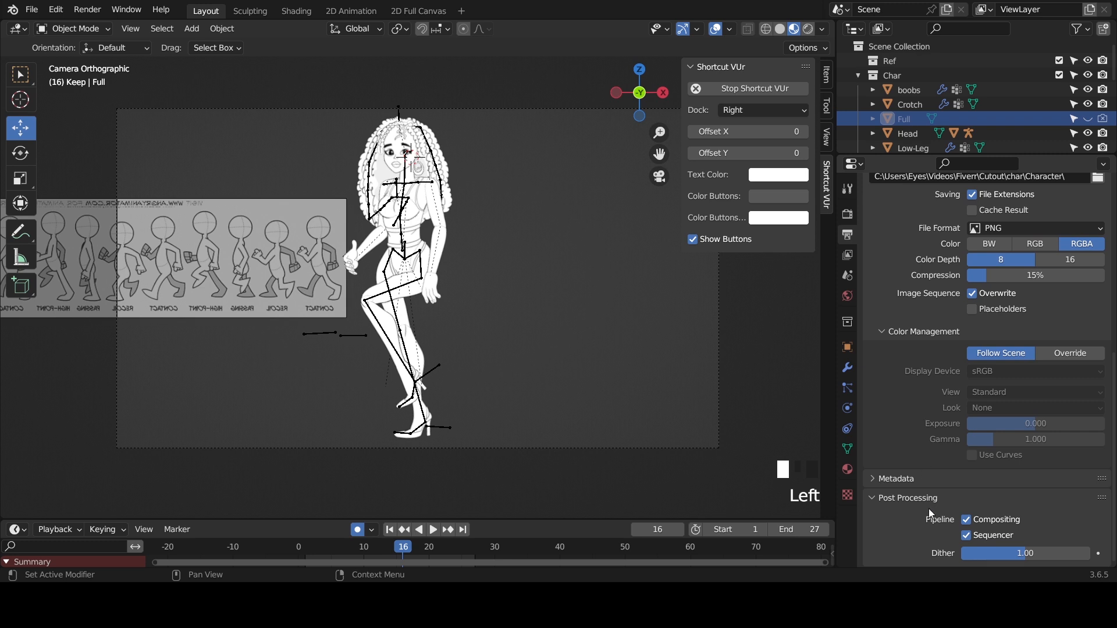
{"action": "left_click", "coordinate": [888, 499]}
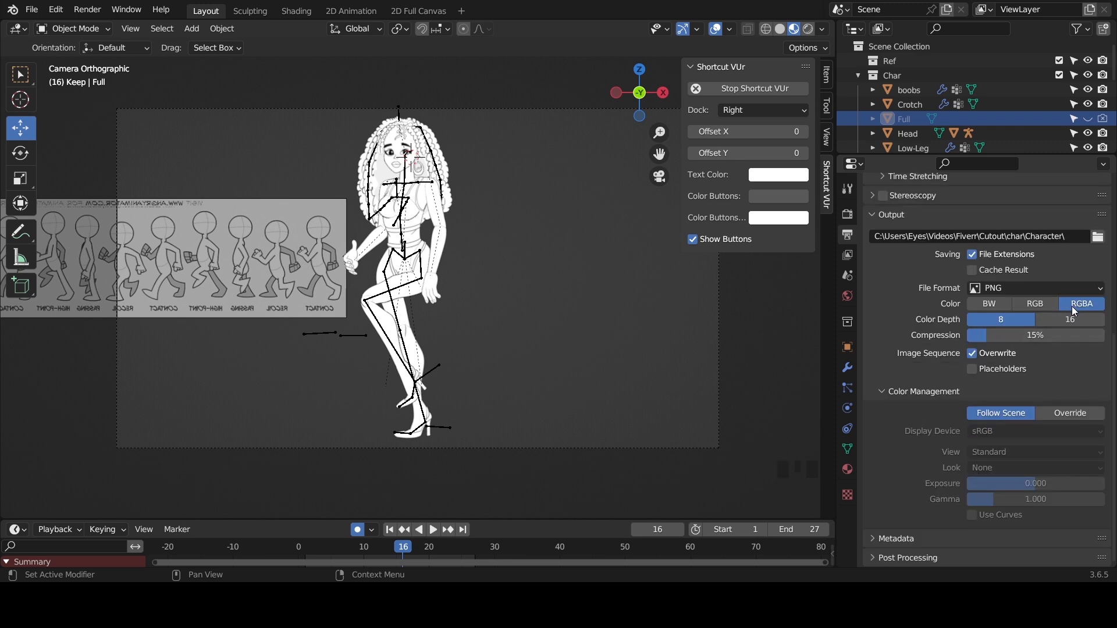
- Turn off Overwrite for the output image sequence and show the render settings
{"action": "scroll", "coordinate": [984, 431], "scroll_direction": "down", "scroll_amount": 3}
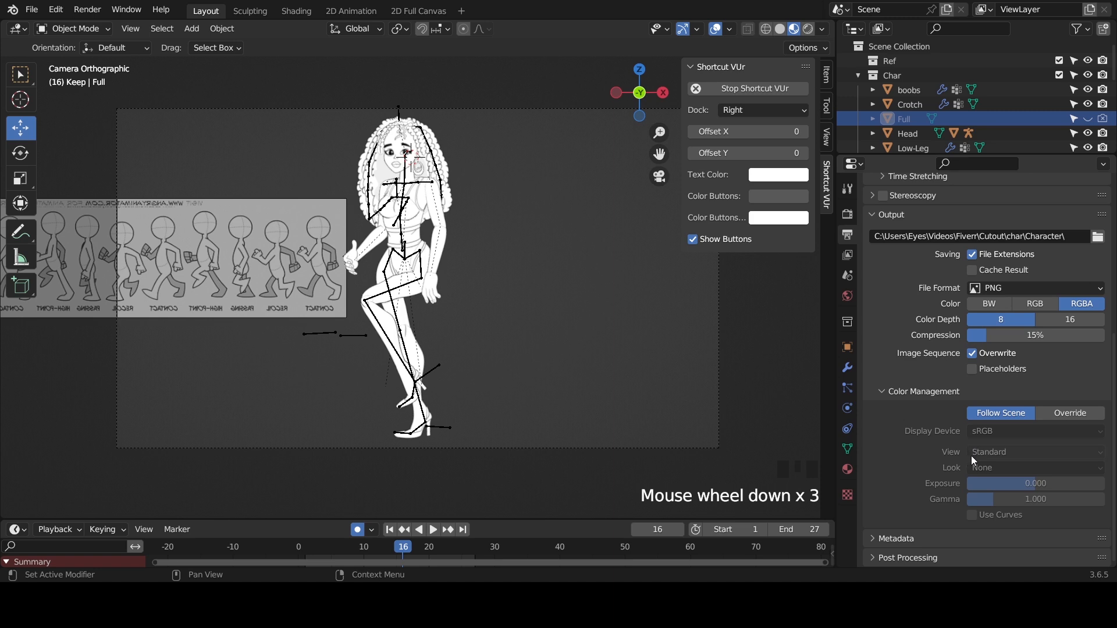
{"action": "scroll", "coordinate": [906, 449], "scroll_direction": "down", "scroll_amount": 3}
{"action": "left_click", "coordinate": [883, 558]}
{"action": "scroll", "coordinate": [885, 554], "scroll_direction": "down", "scroll_amount": 7}
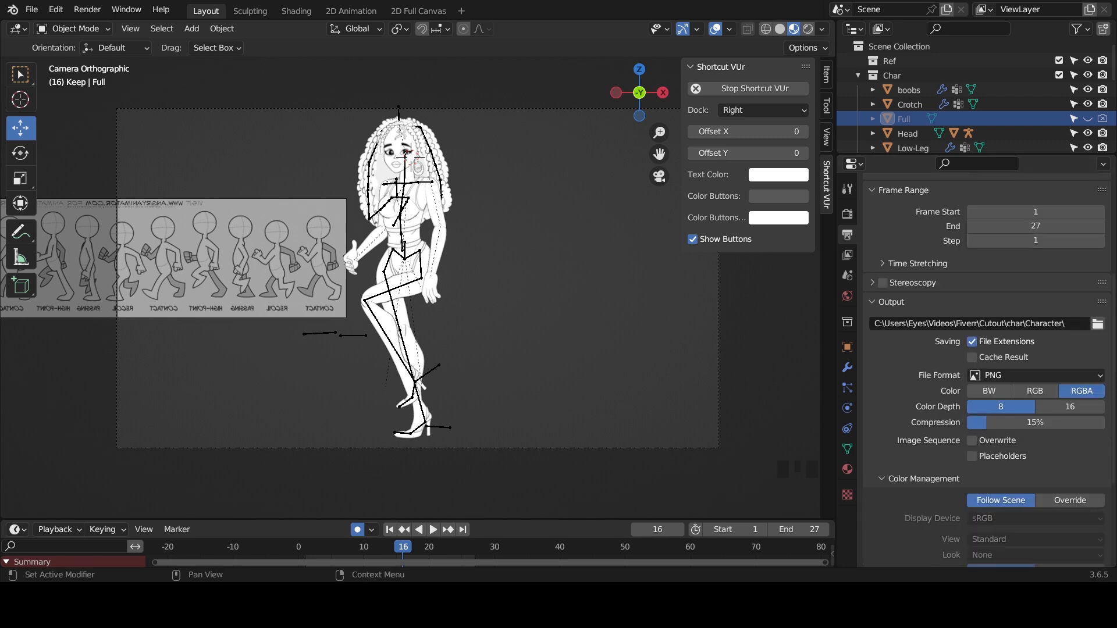
{"action": "left_click", "coordinate": [848, 214]}
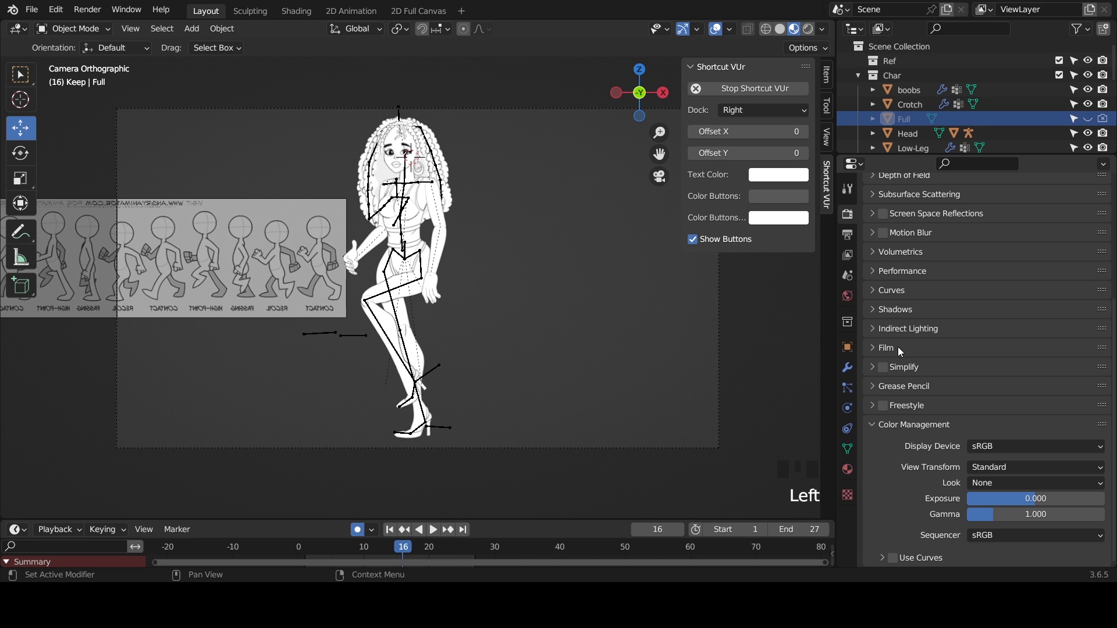
- Enable the Transparent option in the render's Film settings so the background renders without a backdrop
{"action": "scroll", "coordinate": [903, 348], "scroll_direction": "up", "scroll_amount": 3}
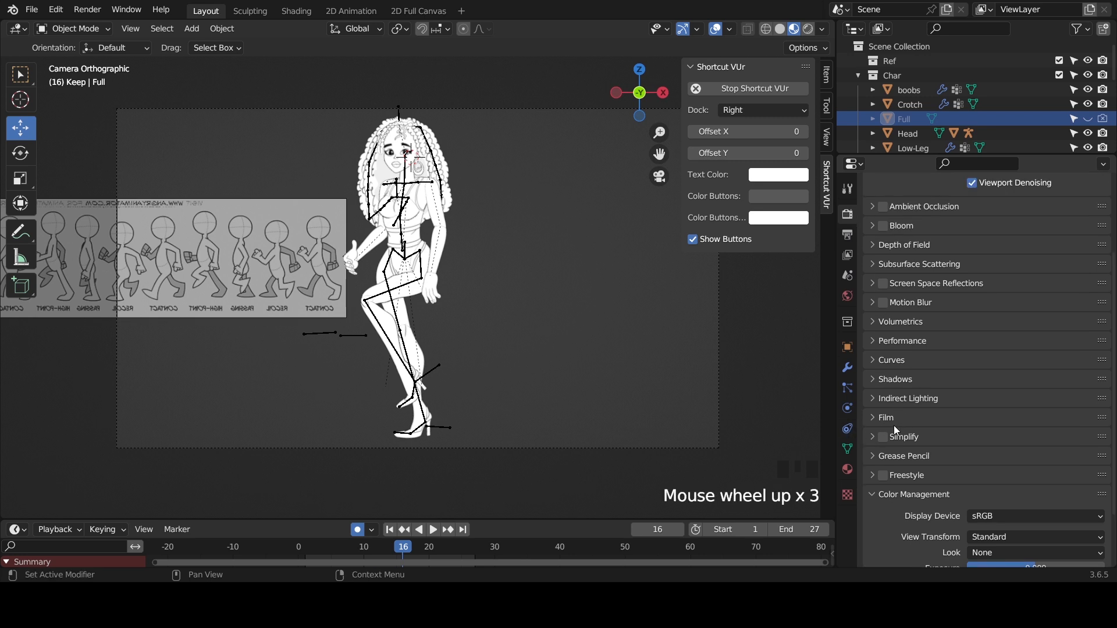
{"action": "left_click", "coordinate": [877, 417]}
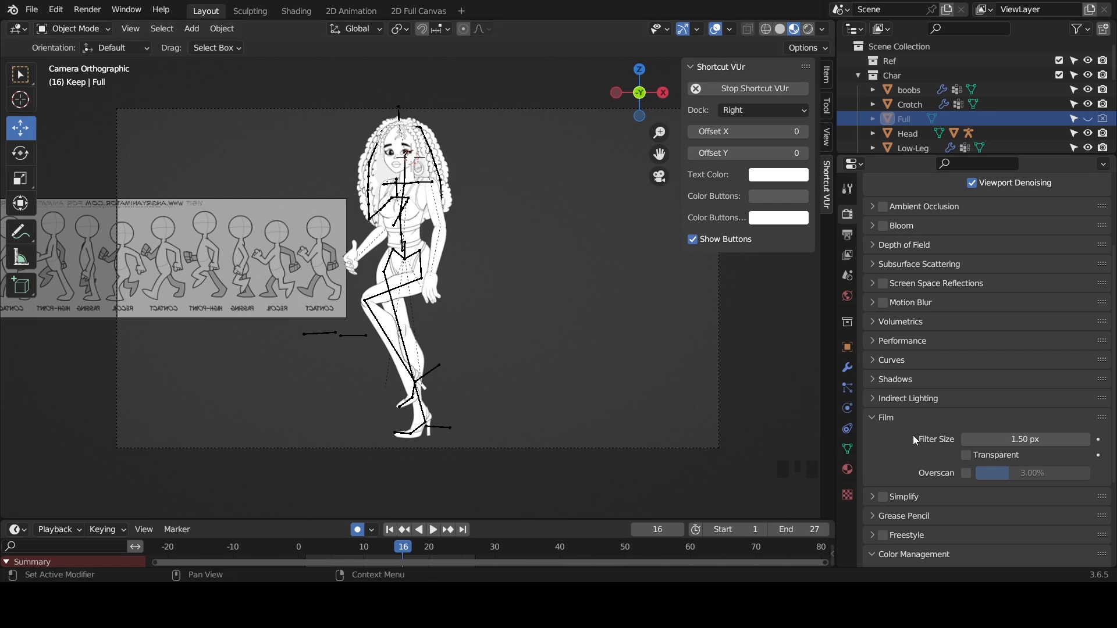
{"action": "left_click", "coordinate": [966, 456]}
- Set the file format of the render output to WebP
{"action": "left_click", "coordinate": [847, 234]}
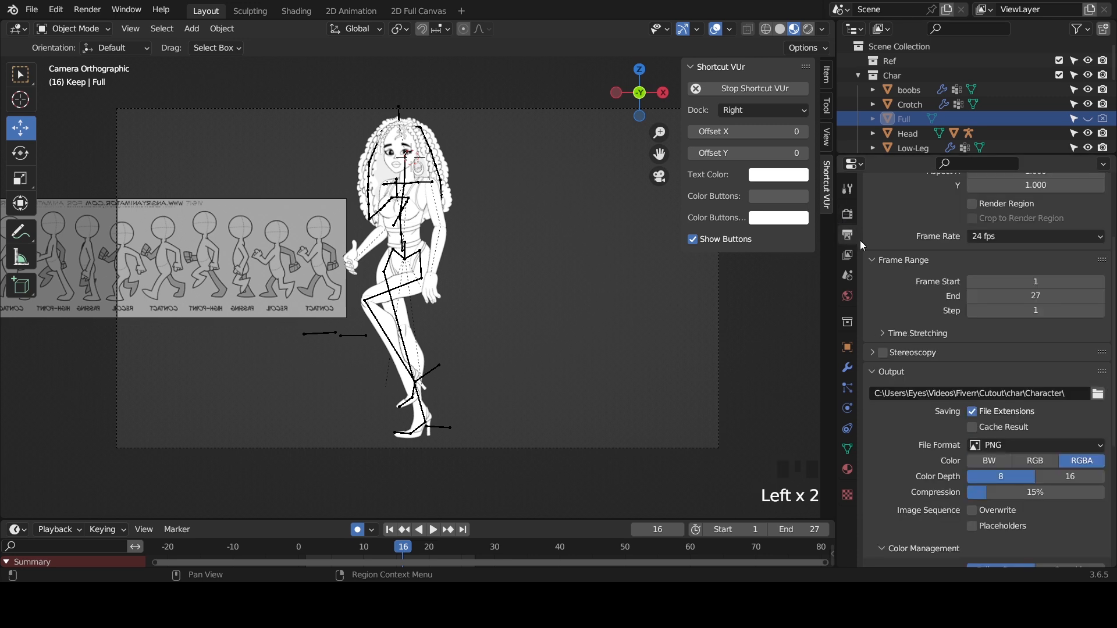
{"action": "left_click", "coordinate": [997, 448]}
{"action": "left_click", "coordinate": [931, 429]}
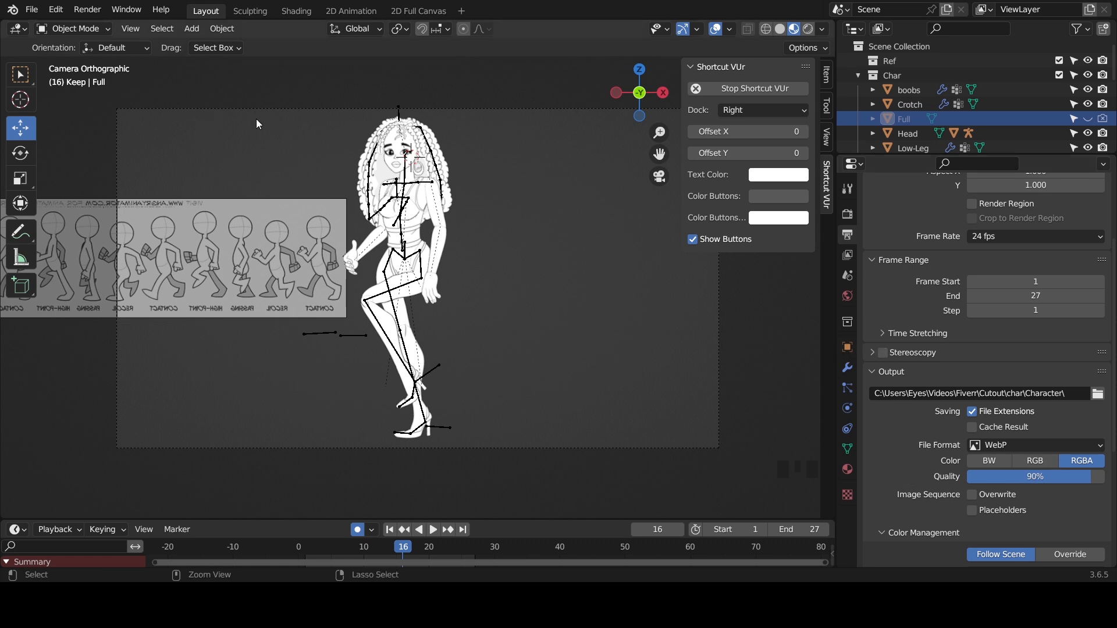
- Save the project file and start rendering the walk animation
{"action": "key", "text": "ctrl+s"}
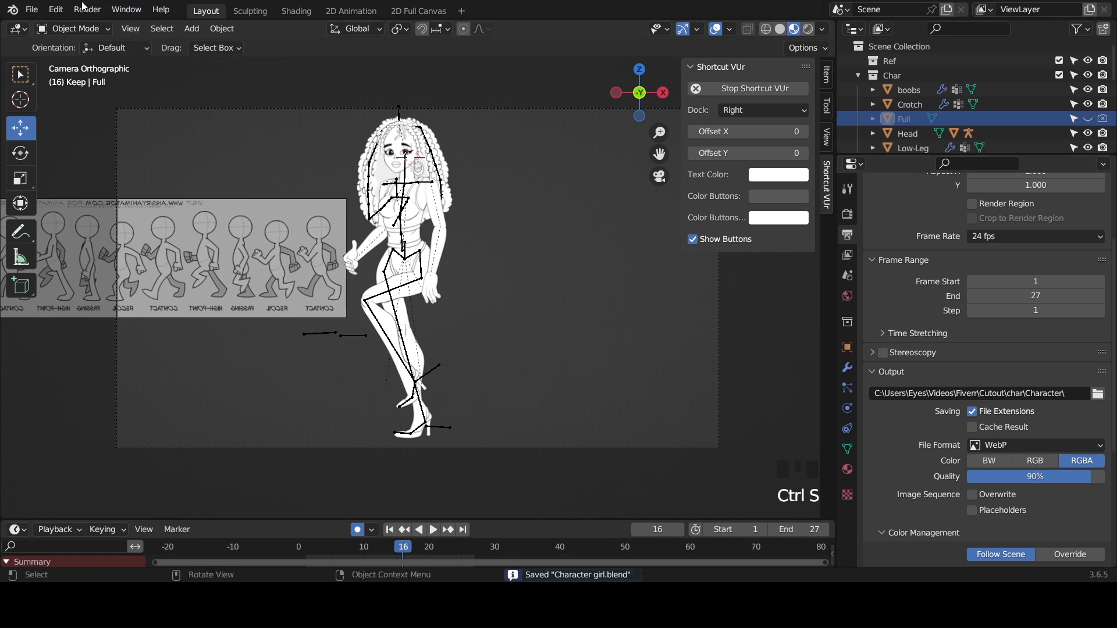
{"action": "left_click", "coordinate": [87, 9]}
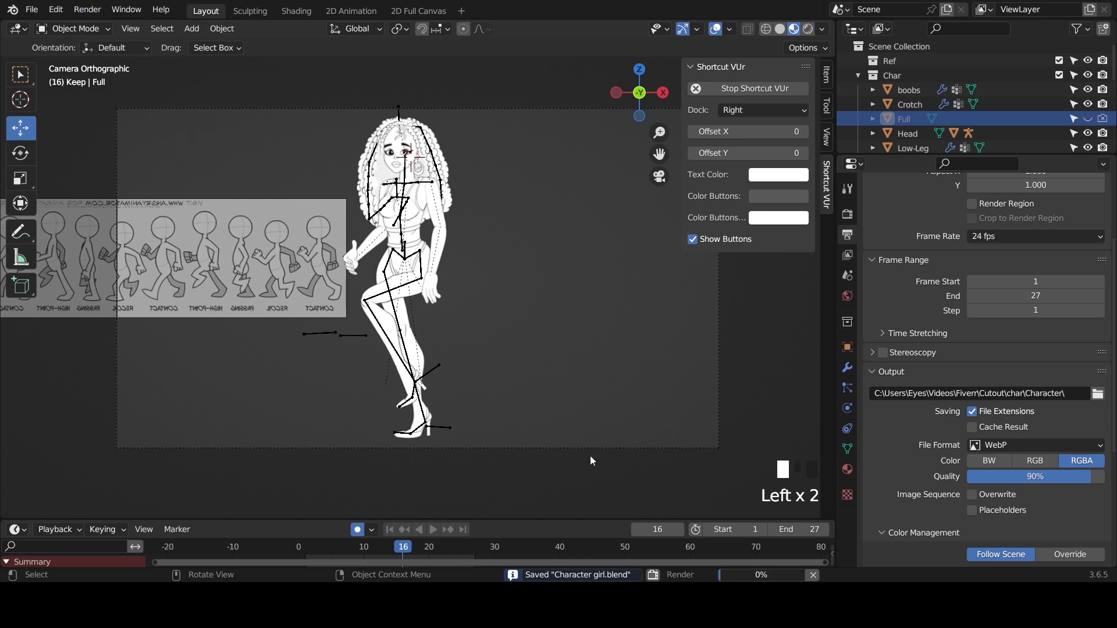